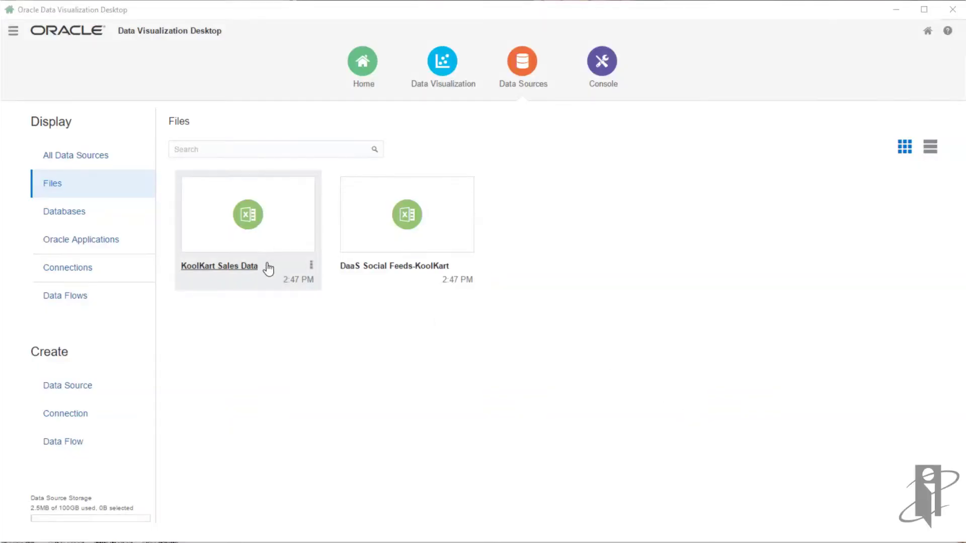
- Create a new data flow with KoolKart Sales Data as its input data source
mouse_move(248, 280)
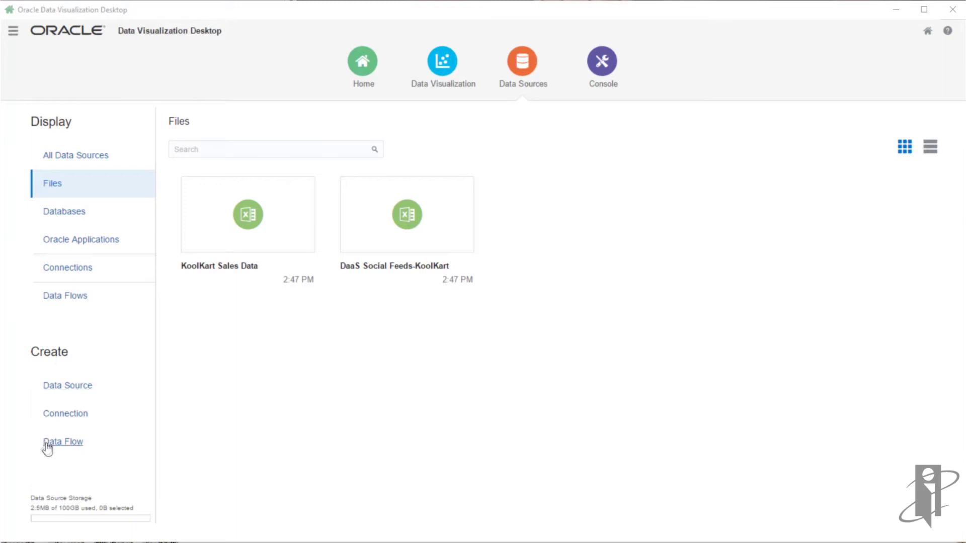
left_click(77, 444)
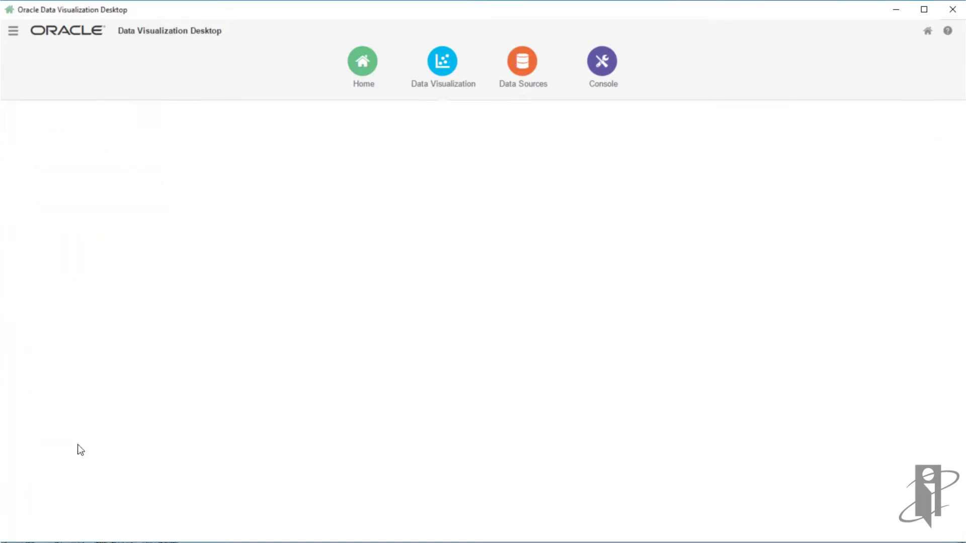
left_click(319, 327)
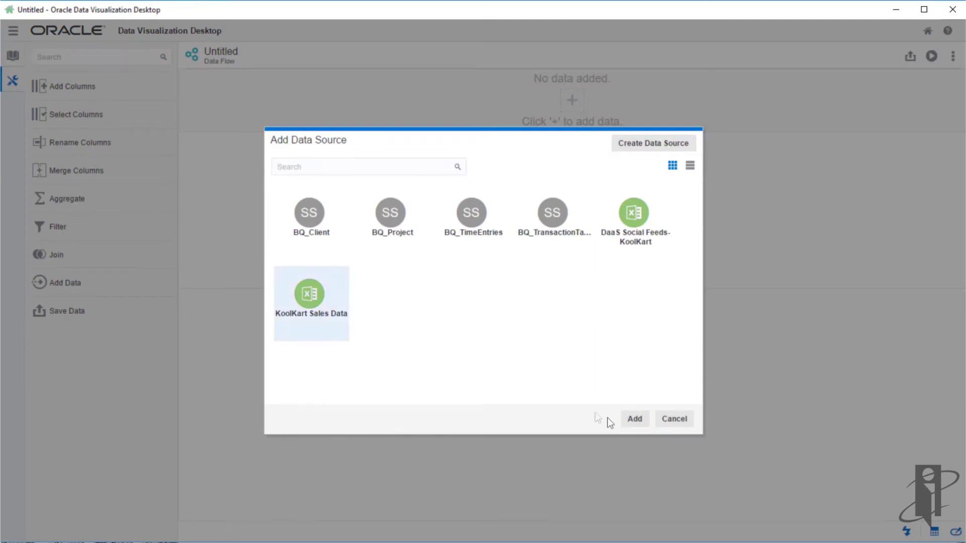
left_click(635, 419)
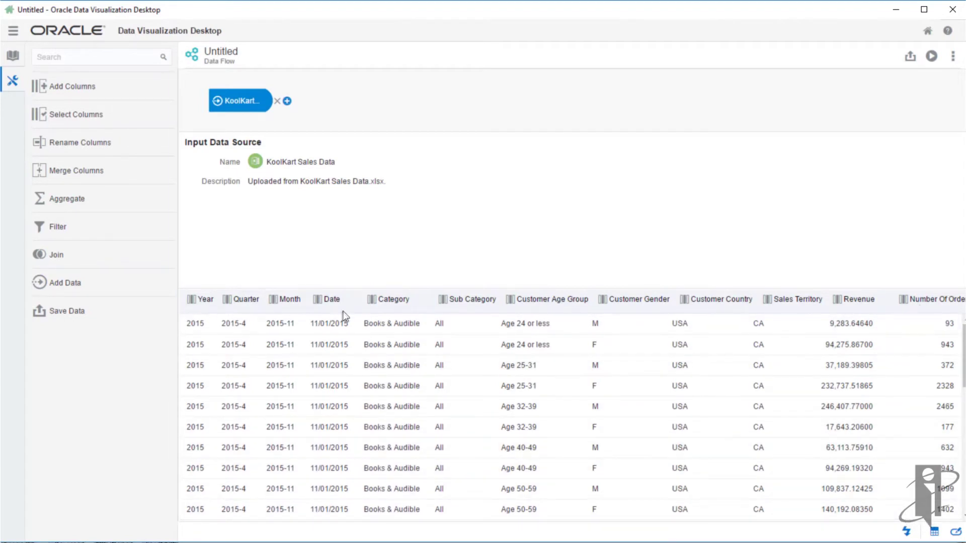
- Add DaaS Social Feeds-KoolKart to the data flow as a second input data source
left_click_drag(63, 280, 228, 125)
left_click(640, 217)
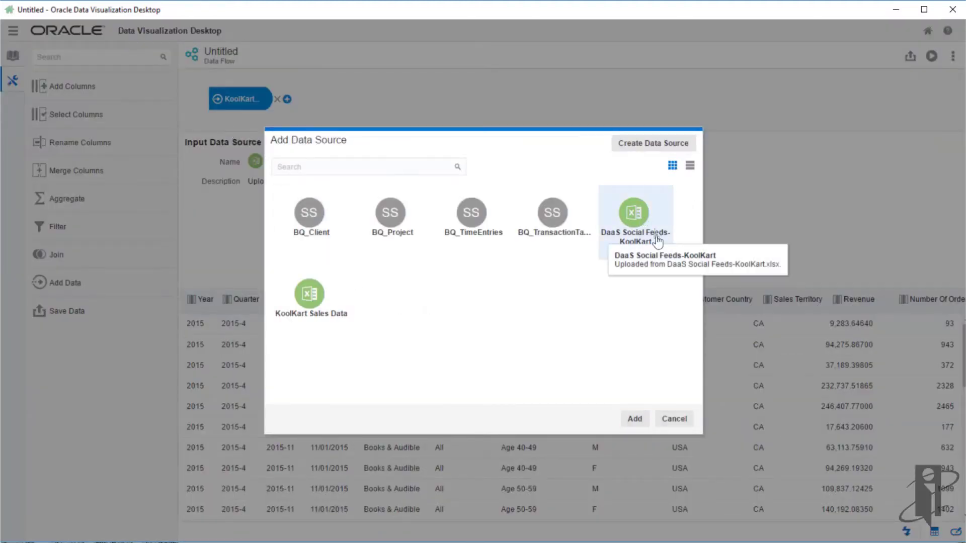
left_click(640, 422)
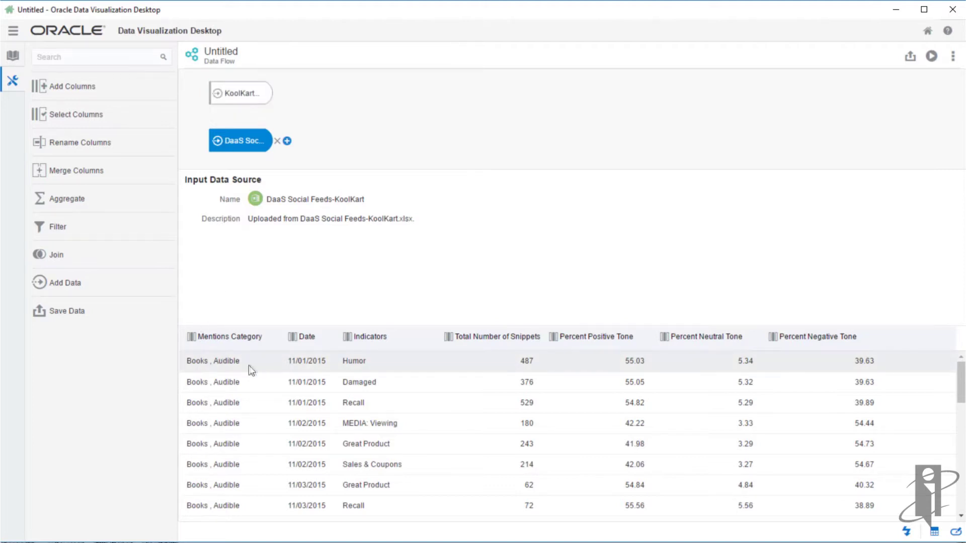
- Compare the two sources' data previews and add an Add Columns step after the DaaS Social Feeds source, naming the new column Category
left_click(265, 95)
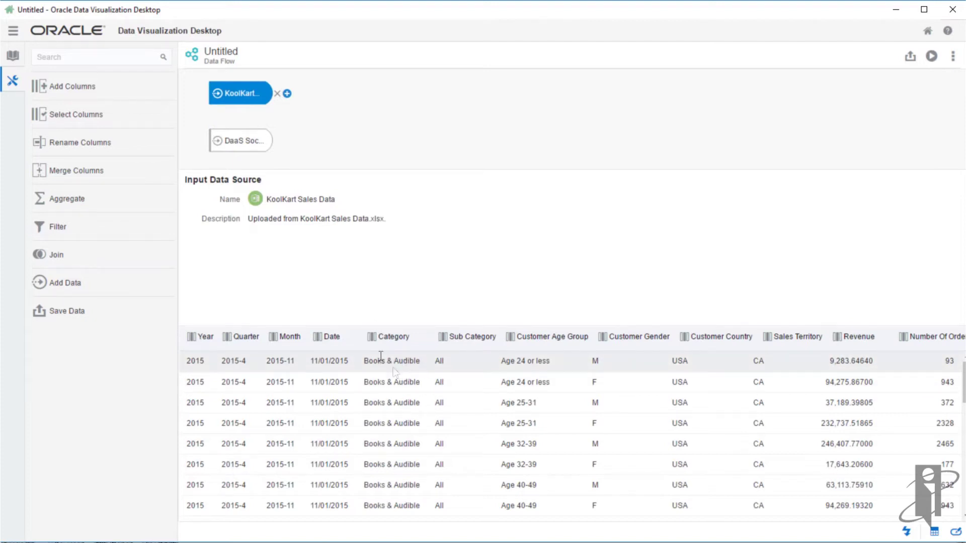
left_click(248, 145)
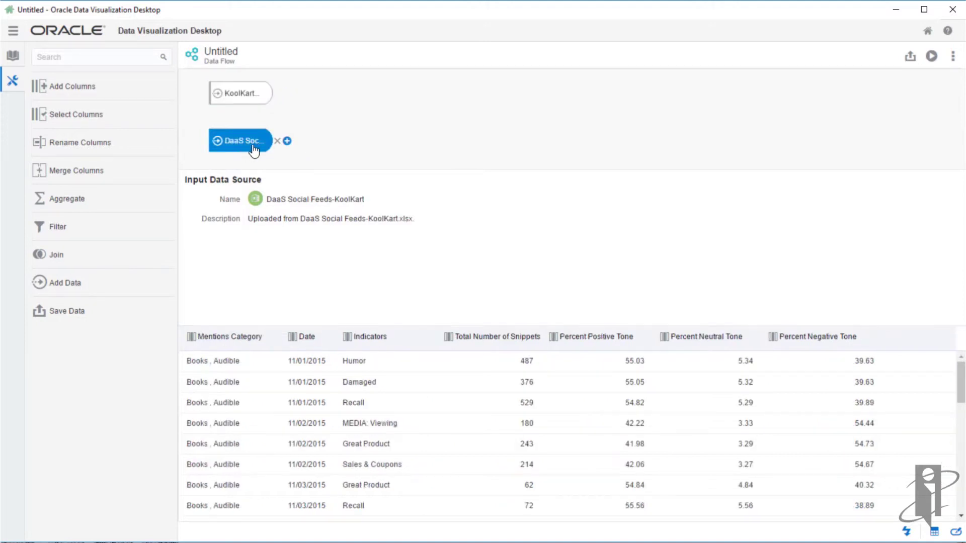
left_click(287, 142)
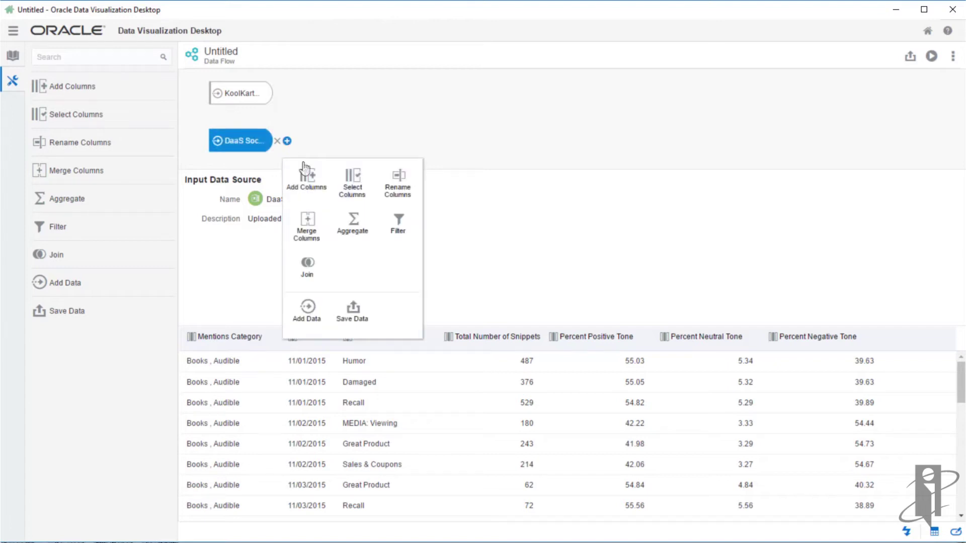
left_click(304, 189)
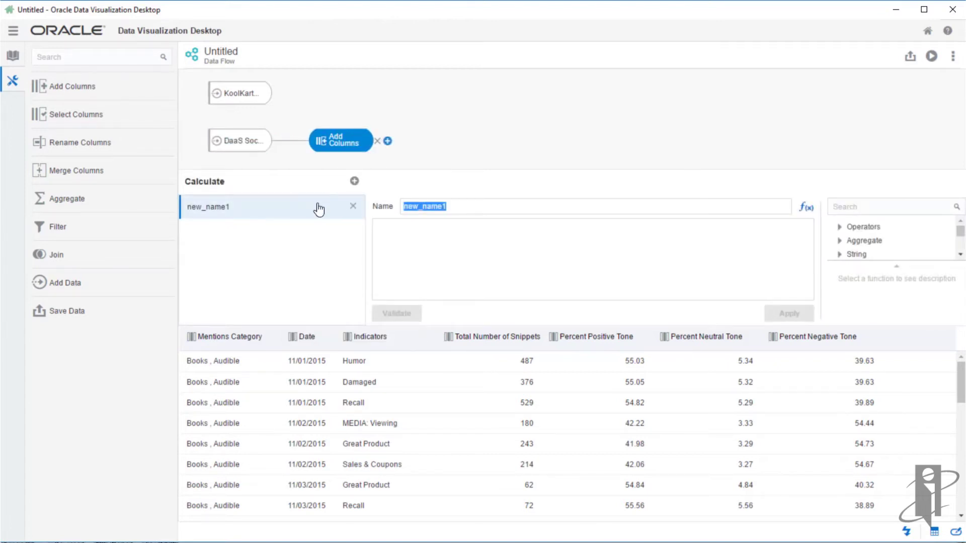
type("Category")
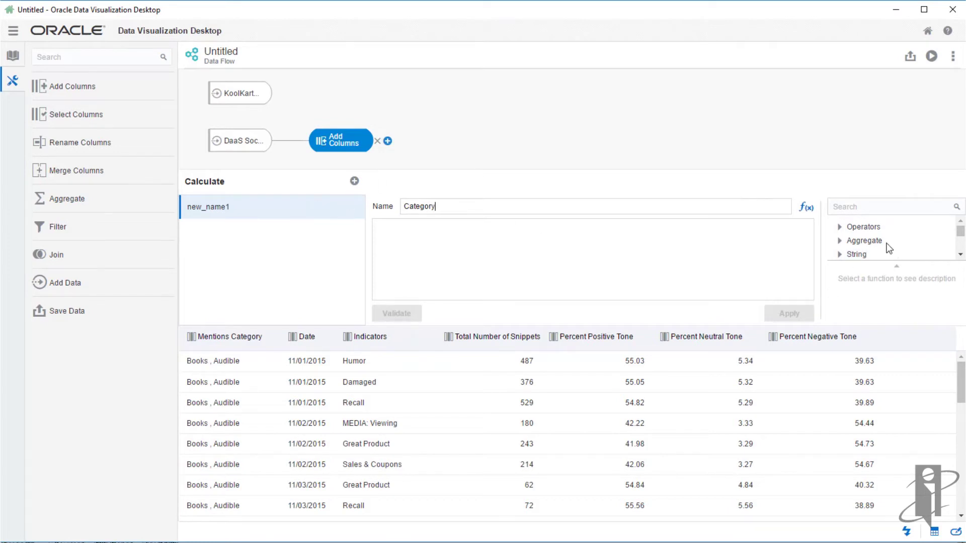
- Insert the Replace string function into the Category column's calculation
left_click(960, 254)
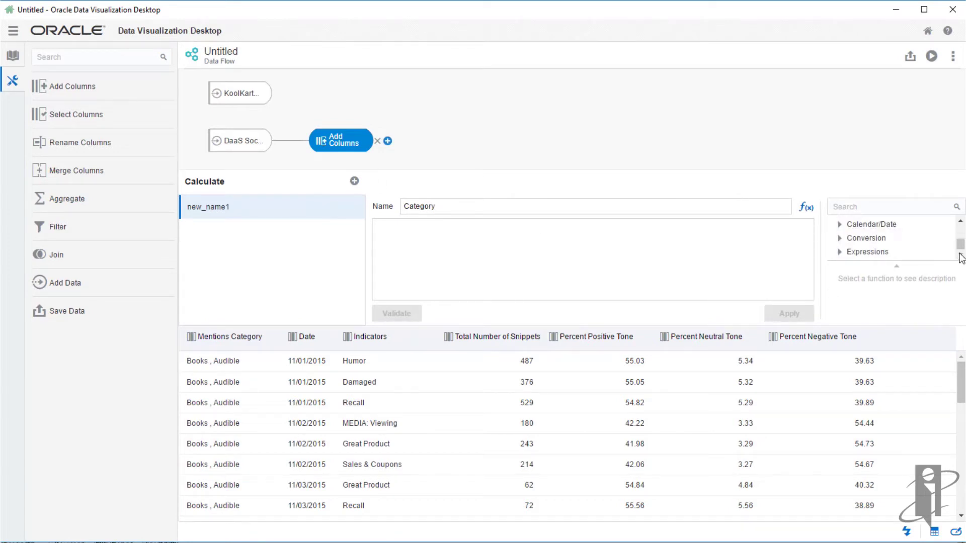
scroll(960, 238, "up", 2)
double_click(857, 247)
left_click(840, 247)
scroll(898, 244, "down", 3)
left_click(960, 254)
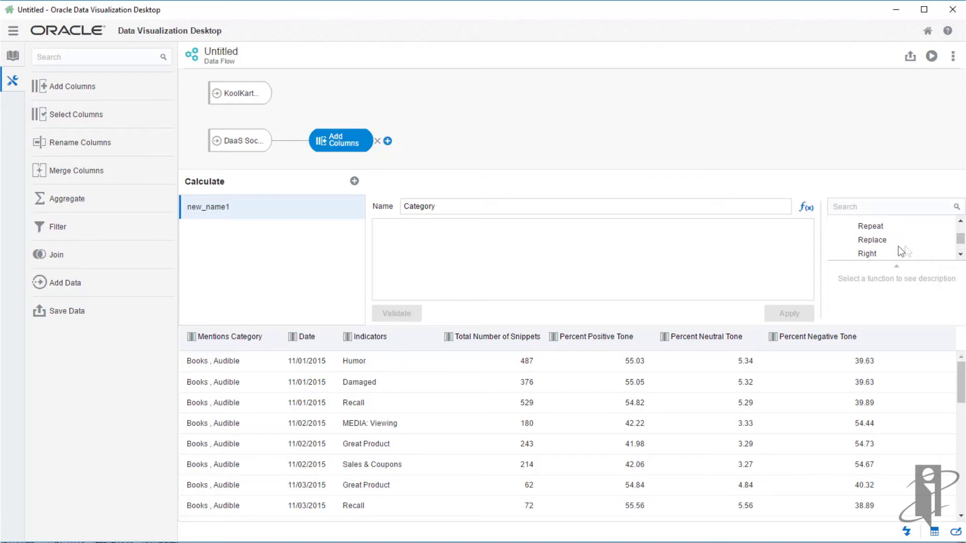
double_click(881, 245)
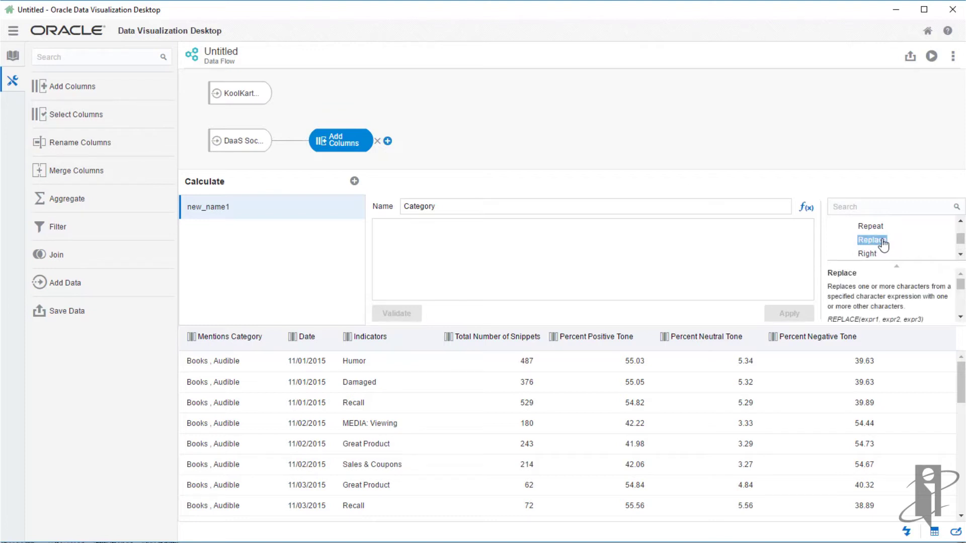
left_click_drag(882, 244, 558, 243)
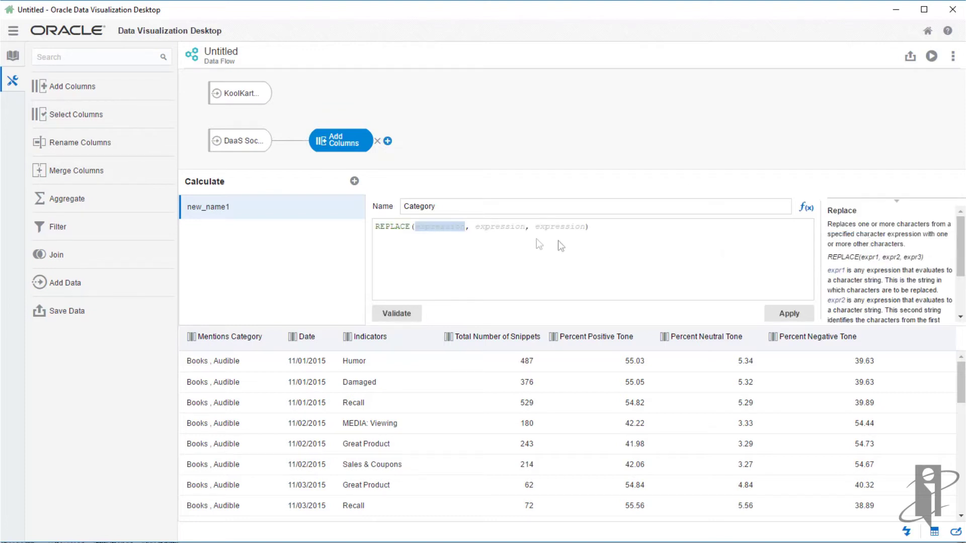
- Set the Mentions Category column as the first argument of the REPLACE function
left_click(14, 57)
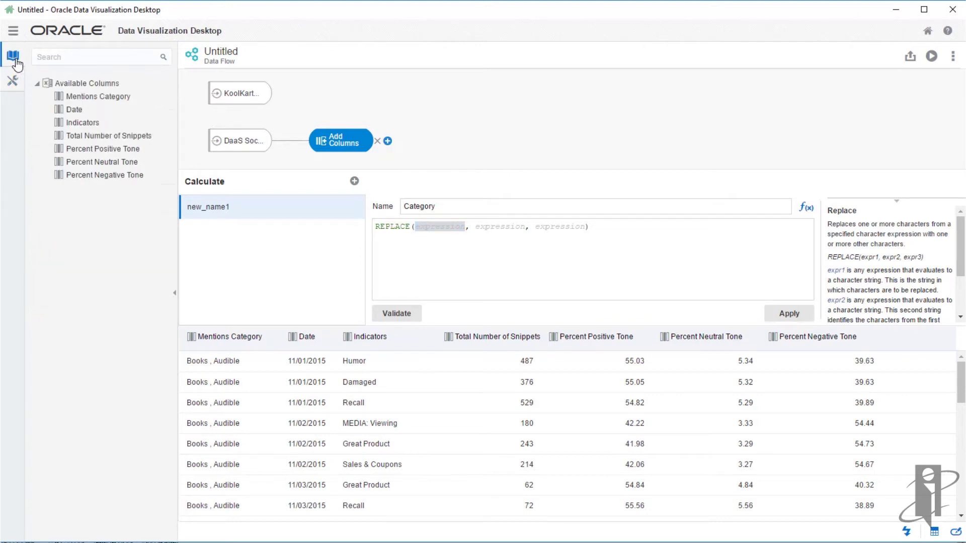
left_click(111, 99)
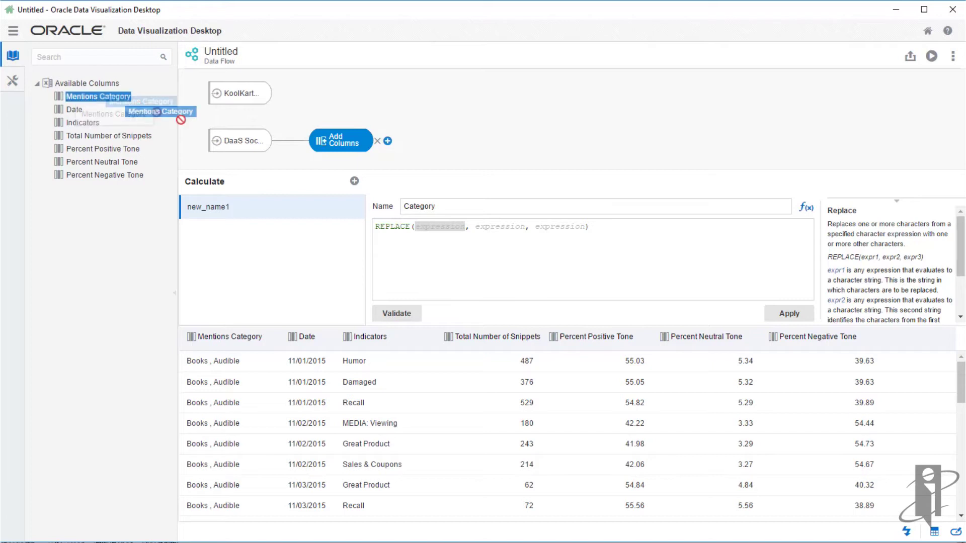
left_click_drag(209, 128, 443, 230)
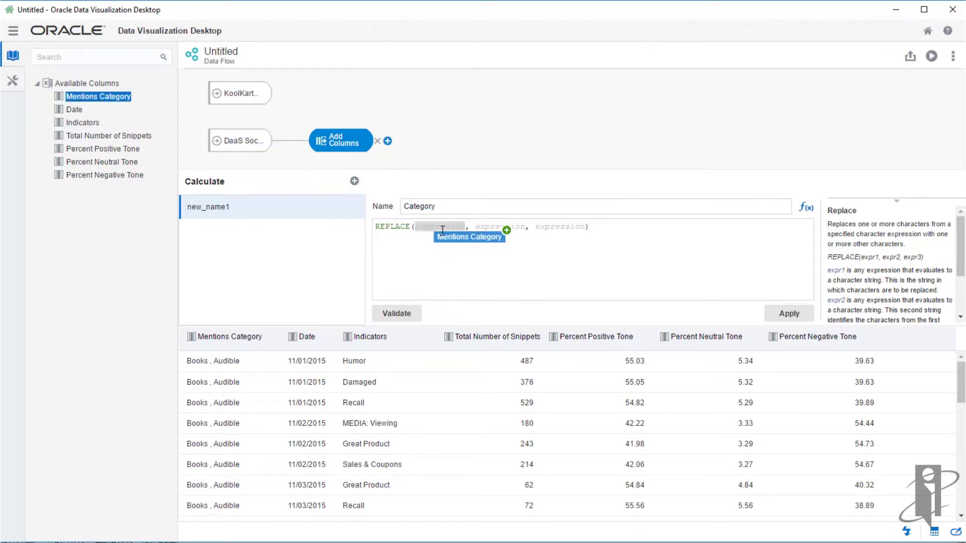
left_click_drag(443, 230, 442, 230)
- Complete the calculation so ',' is replaced with '&', then validate and apply it to the Category column
left_click(540, 228)
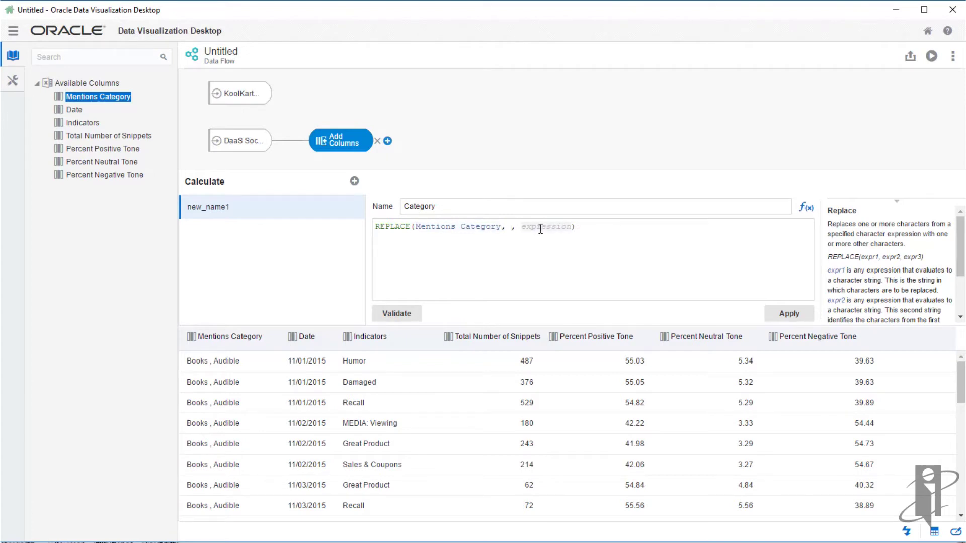
type("','")
left_click(576, 227)
type("'&")
left_click(405, 314)
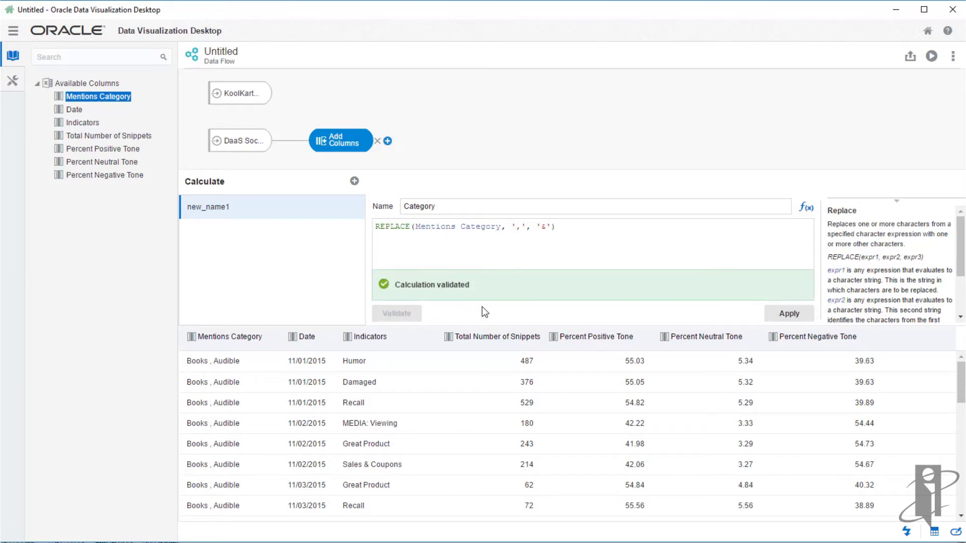
left_click(789, 314)
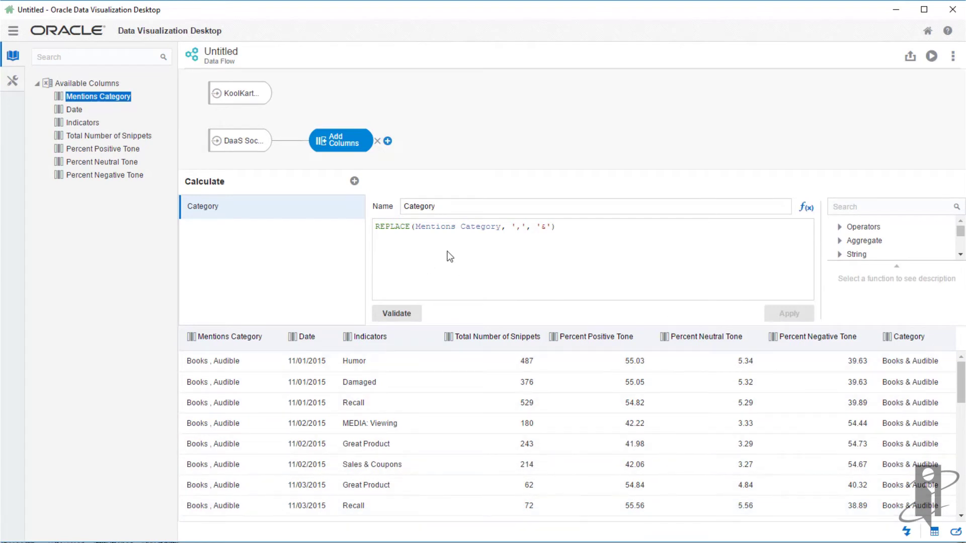
- Join the KoolKart sales source with the social feeds' Add Columns branch and check the keep-rows options for Input 1
left_click(12, 81)
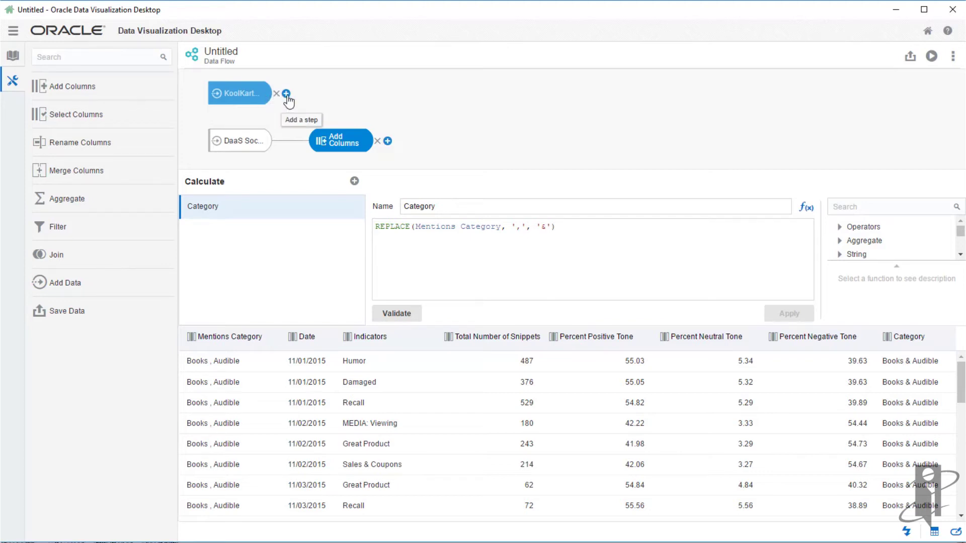
left_click(286, 94)
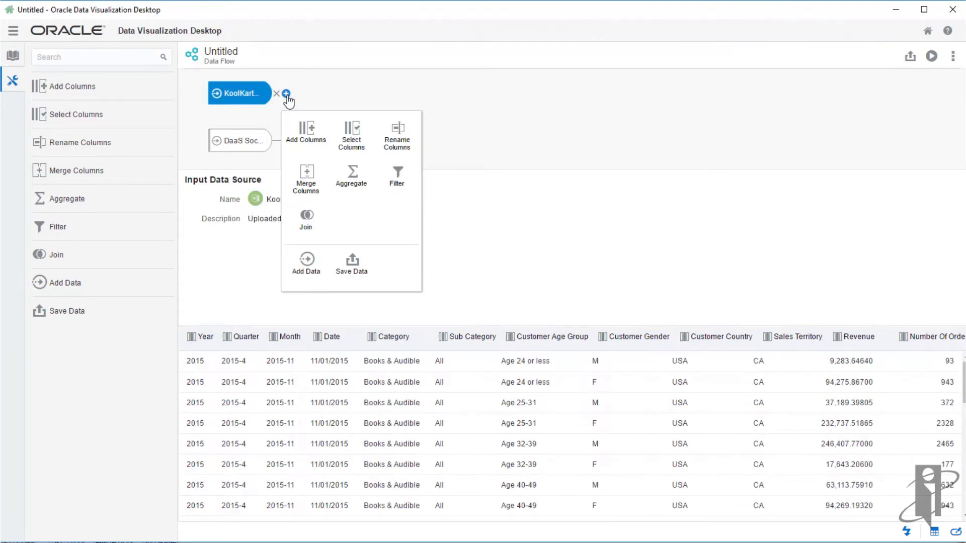
left_click(307, 222)
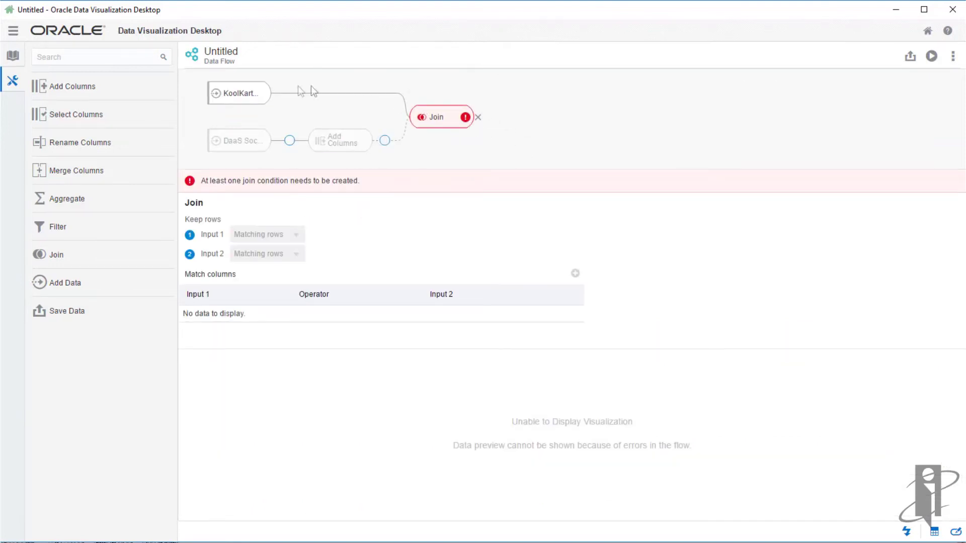
mouse_move(338, 96)
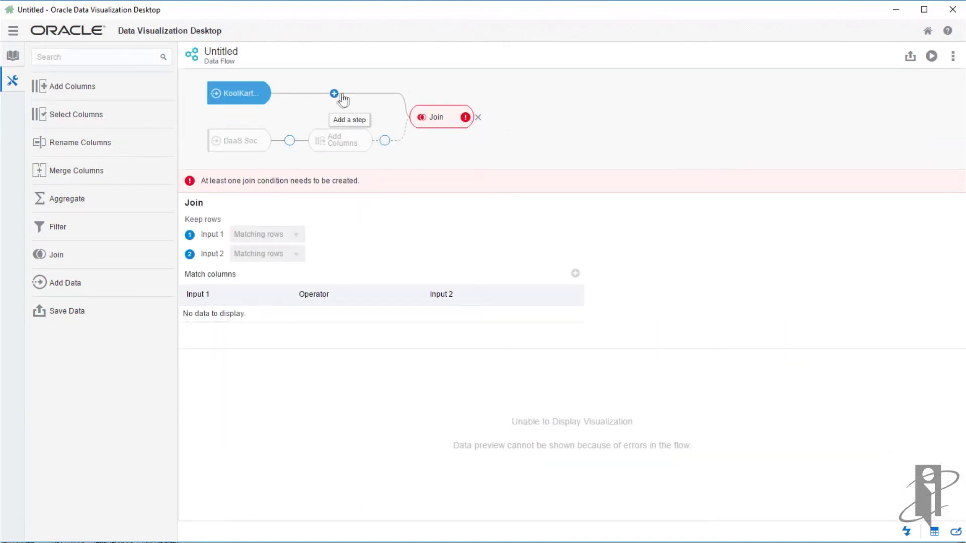
left_click(386, 143)
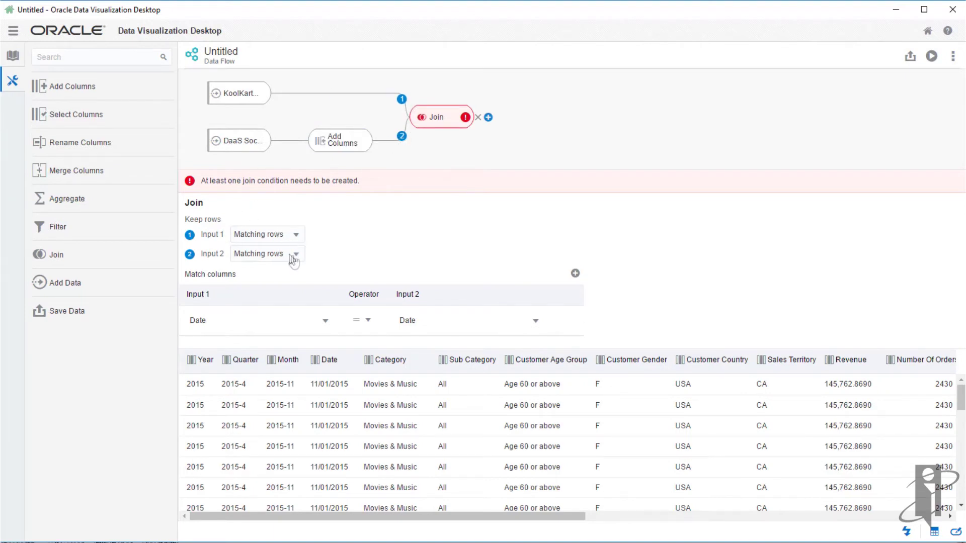
left_click(297, 235)
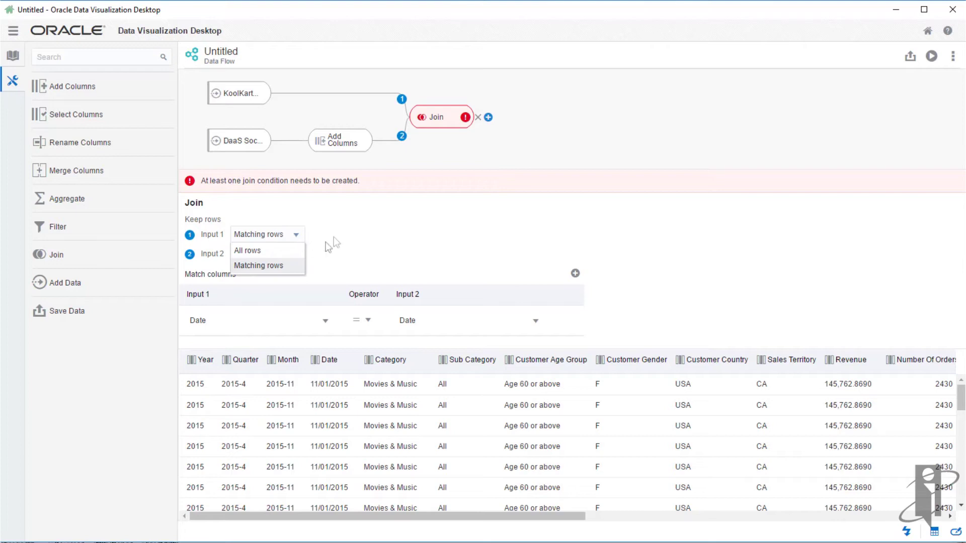
left_click(365, 253)
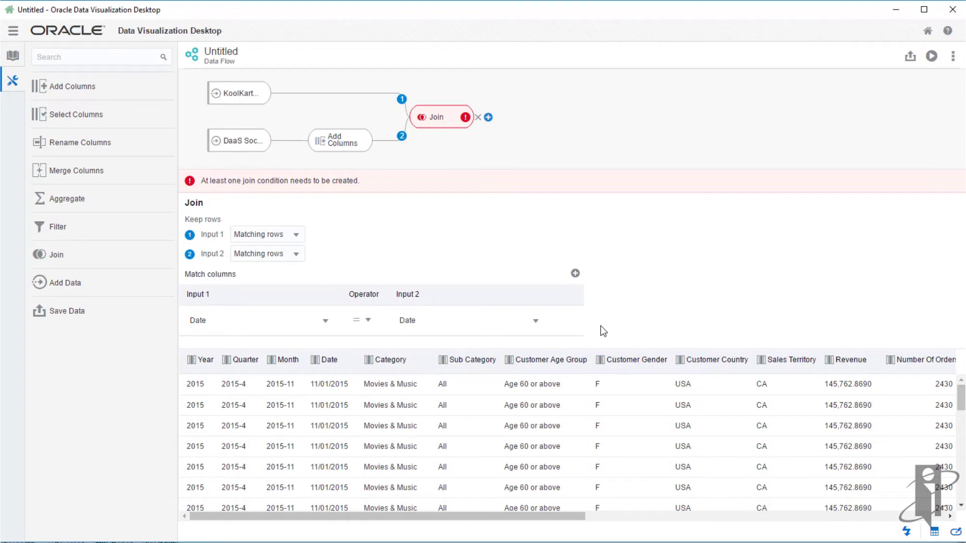
- Add a second join condition matching Category in Input 1 to Category in Input 2, and view the joined columns in the preview
left_click(575, 275)
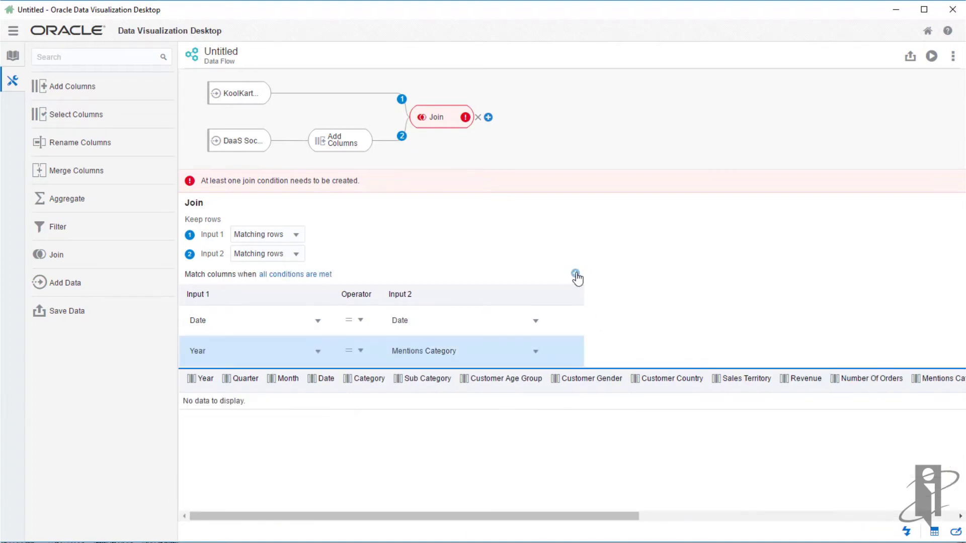
left_click(325, 352)
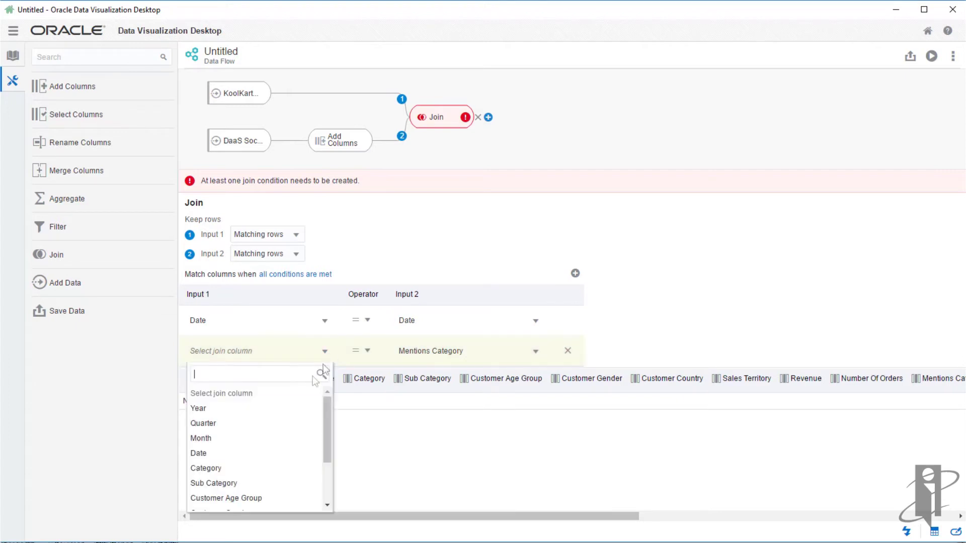
left_click(258, 469)
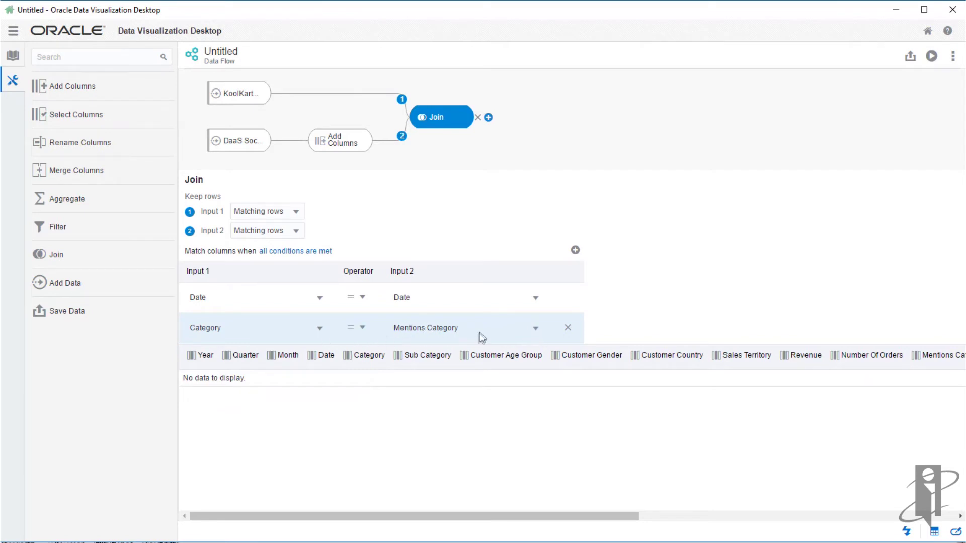
left_click(536, 330)
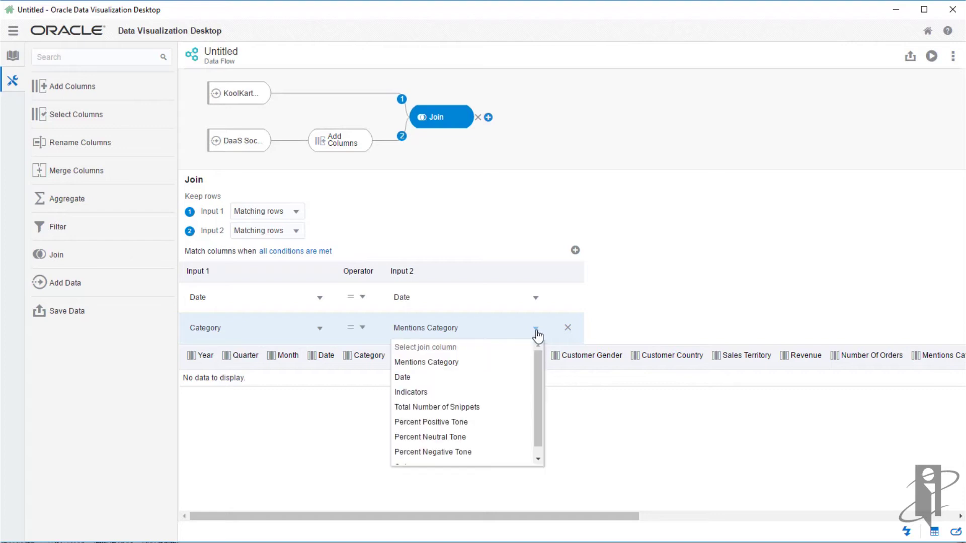
scroll(468, 455, "down", 1)
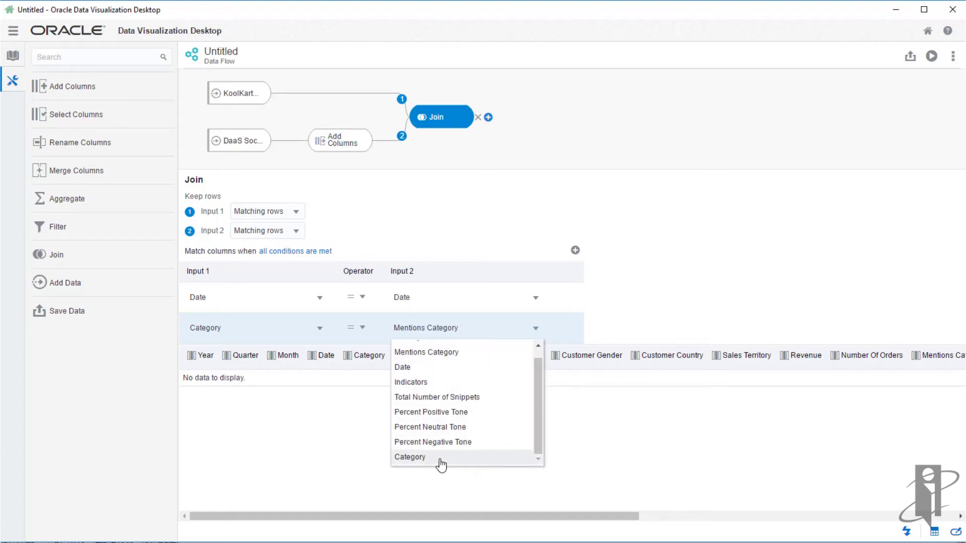
left_click(442, 457)
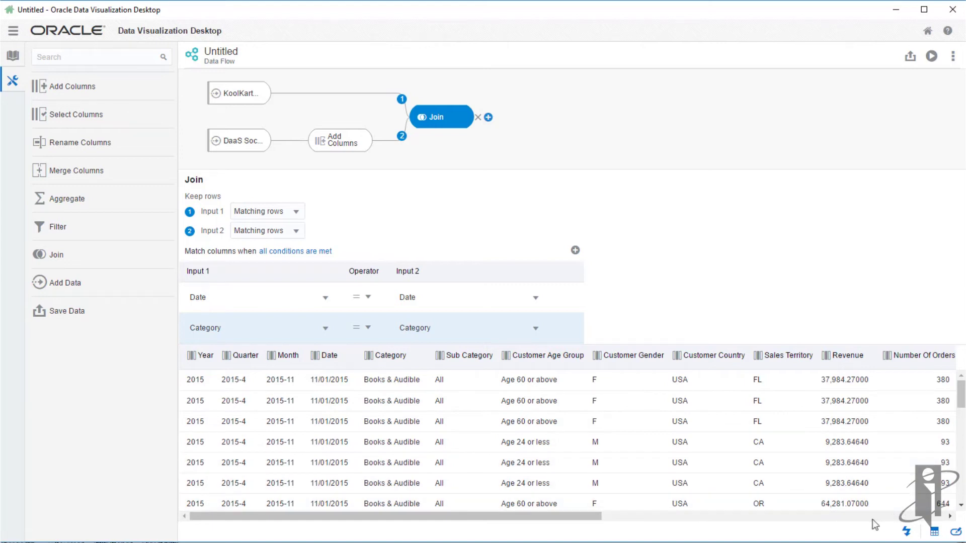
left_click(665, 518)
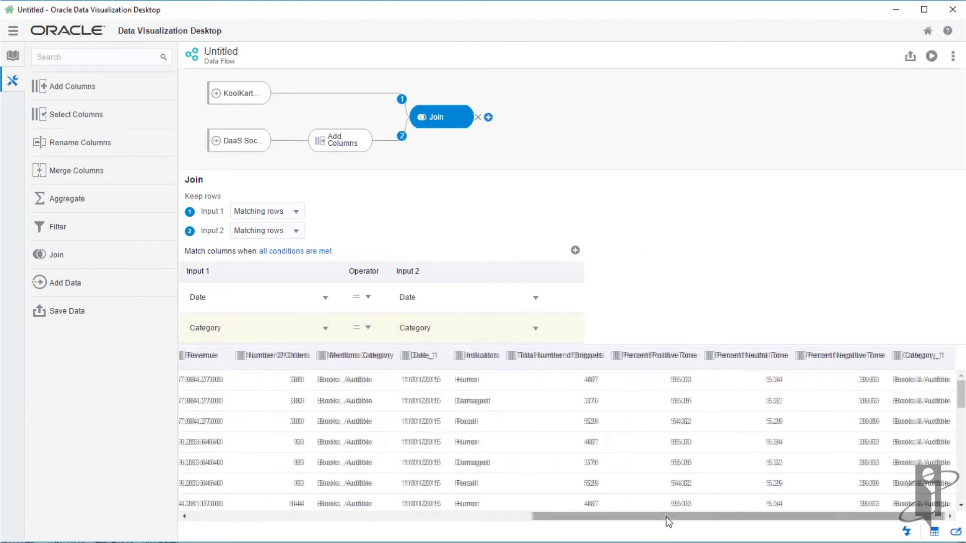
- Add a Select Columns step after the Join and remove Category_1, Date_1 and Mentions Category from the selected columns
mouse_move(825, 518)
left_mouse_down()
mouse_move(726, 517)
mouse_move(838, 518)
left_mouse_up()
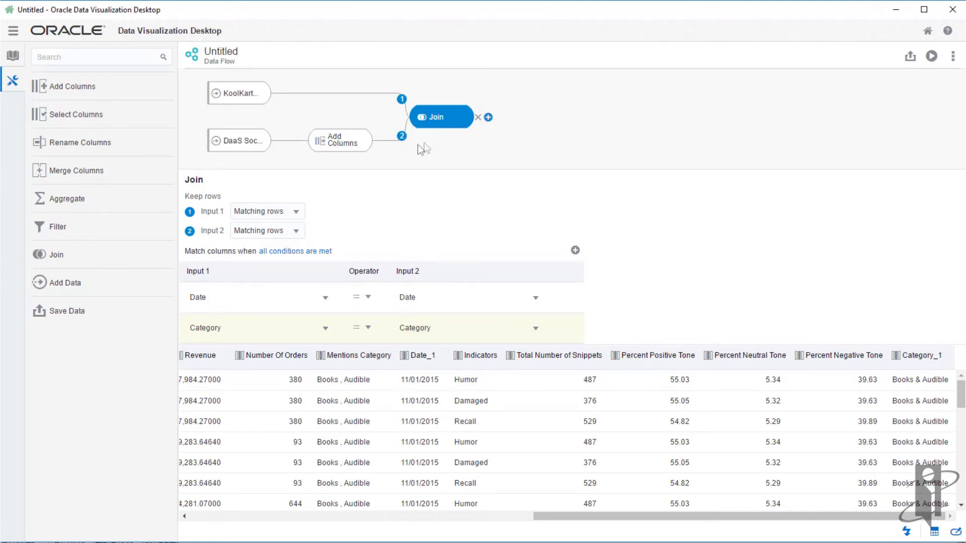
left_click(488, 119)
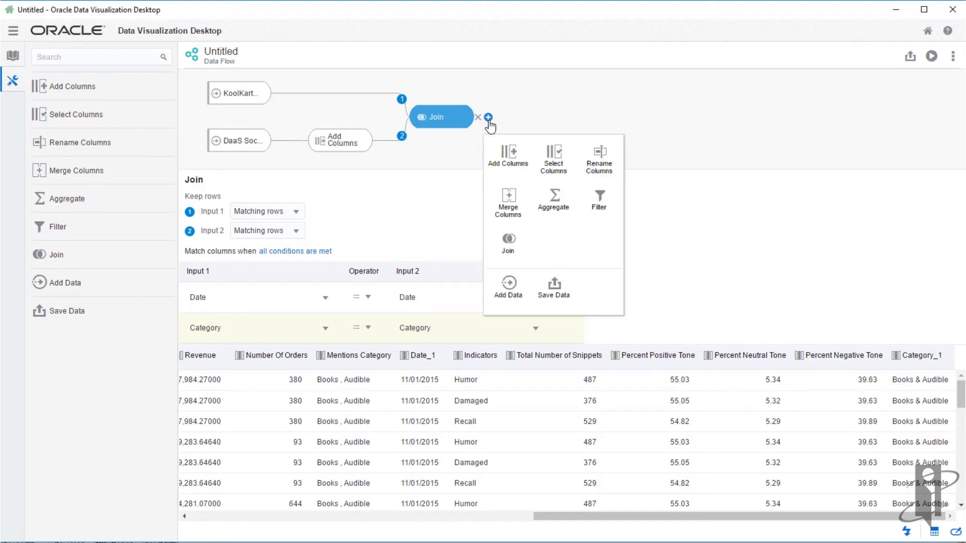
left_click(554, 165)
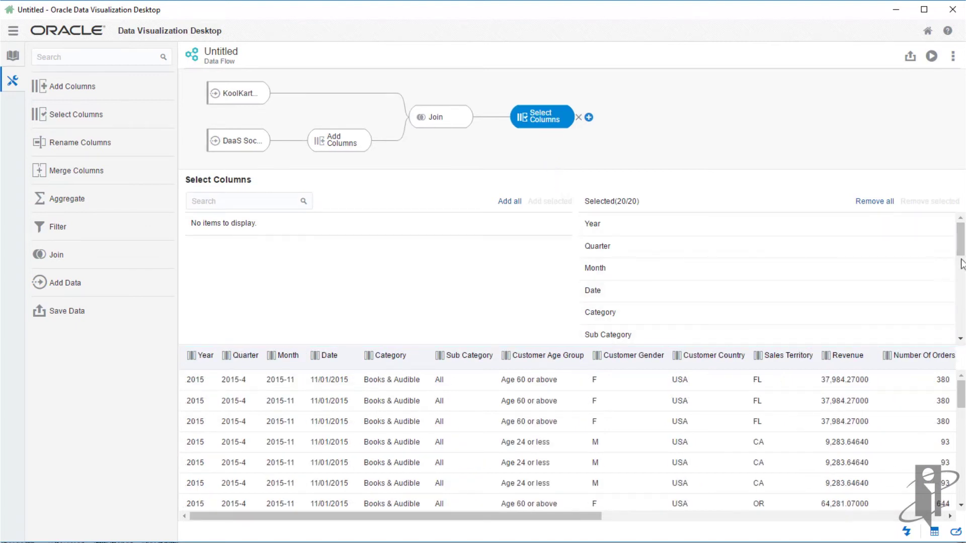
left_click_drag(962, 244, 959, 314)
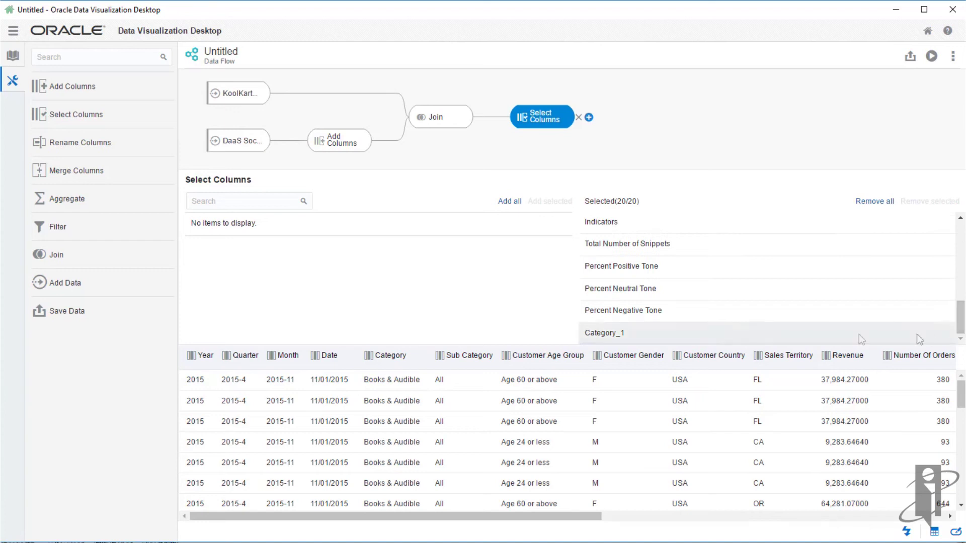
left_click(702, 331)
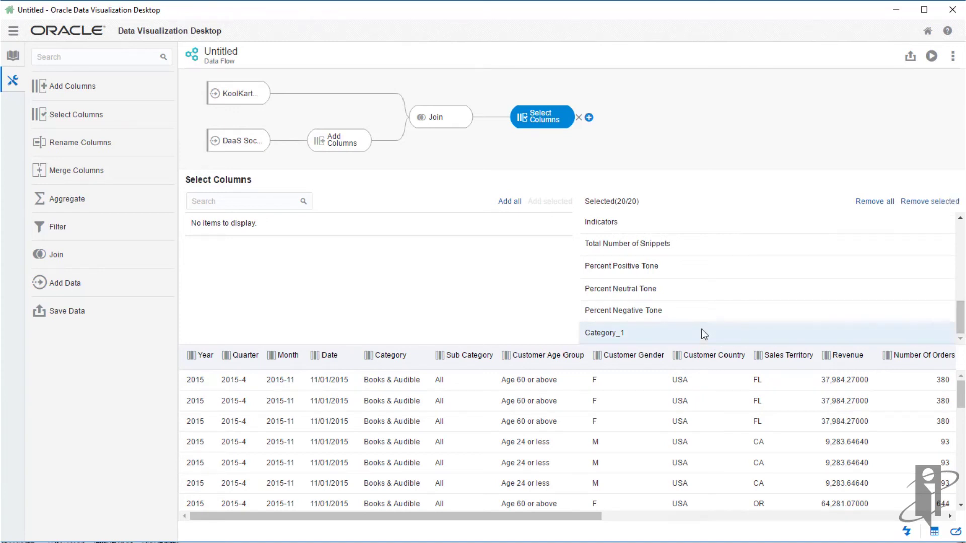
left_click(961, 220)
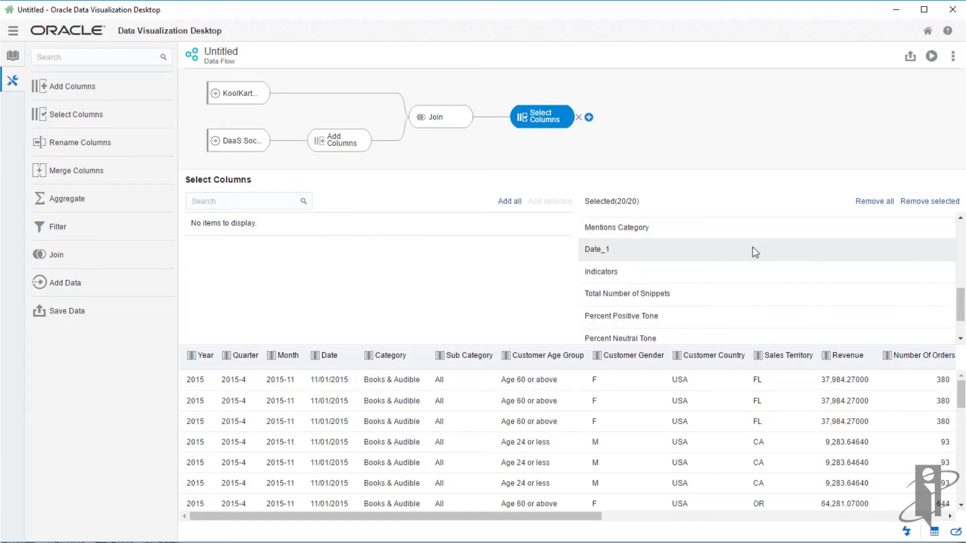
left_click(757, 227, "ctrl")
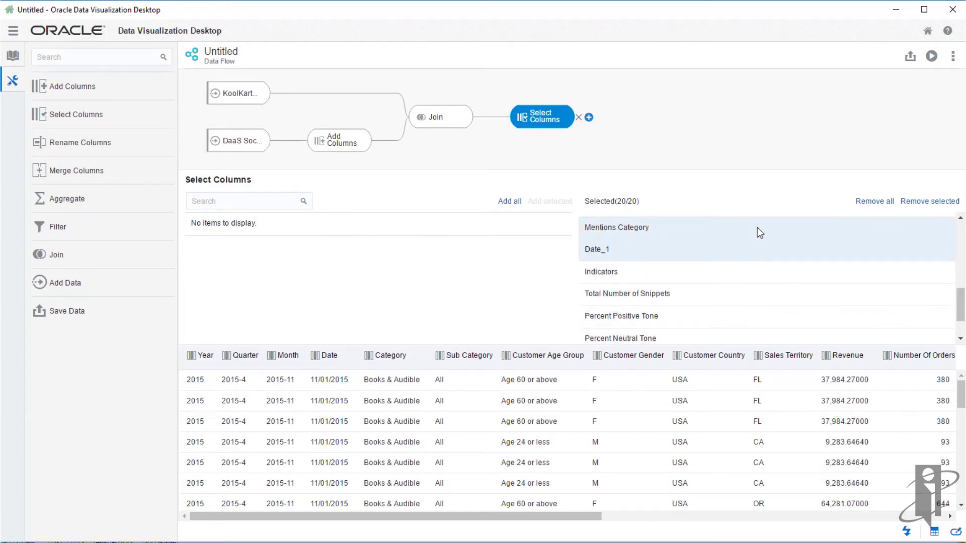
left_click(938, 203)
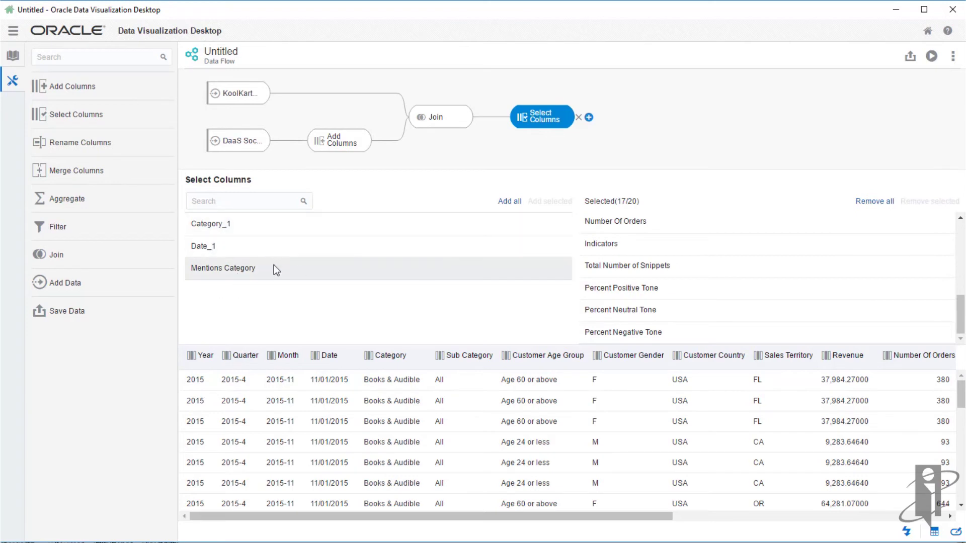
left_click_drag(673, 516, 906, 527)
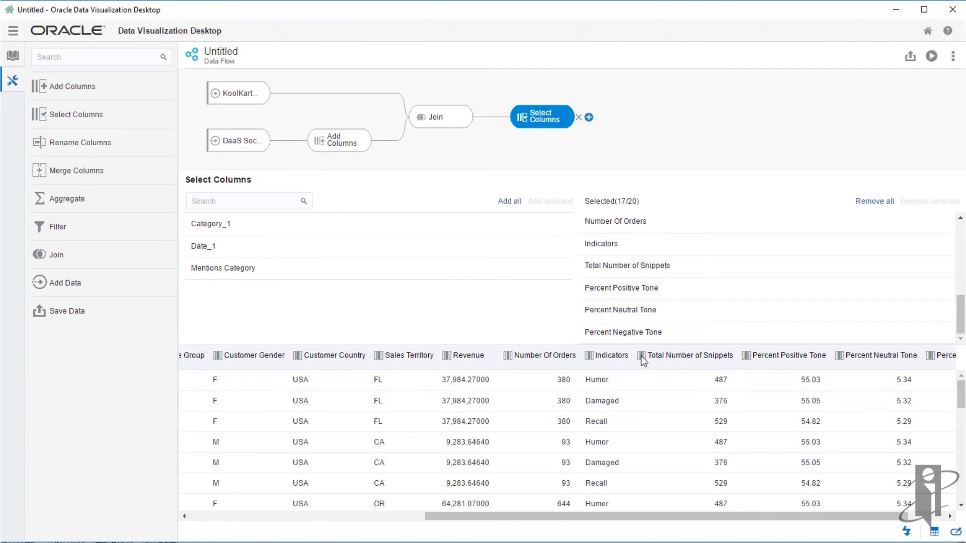
- Add a Save Data step after Select Columns, named "KoolKart Dataset" with the description "Sales and Social Media metrics"
left_click(589, 119)
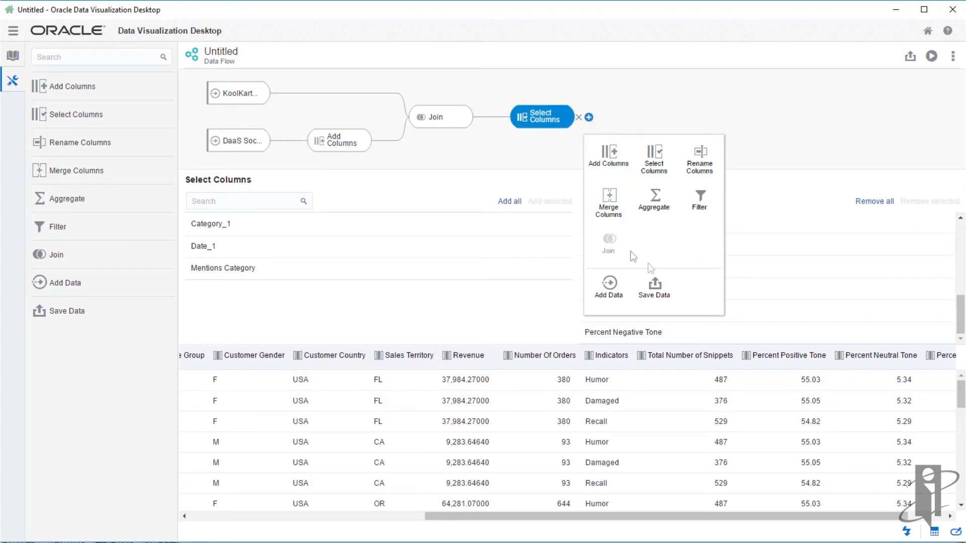
left_click(655, 287)
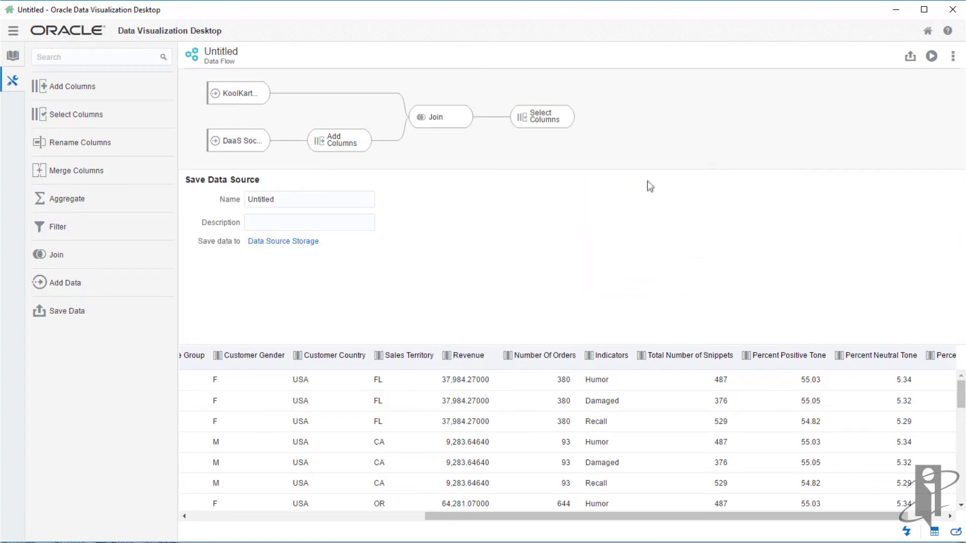
double_click(293, 199)
type("Koo")
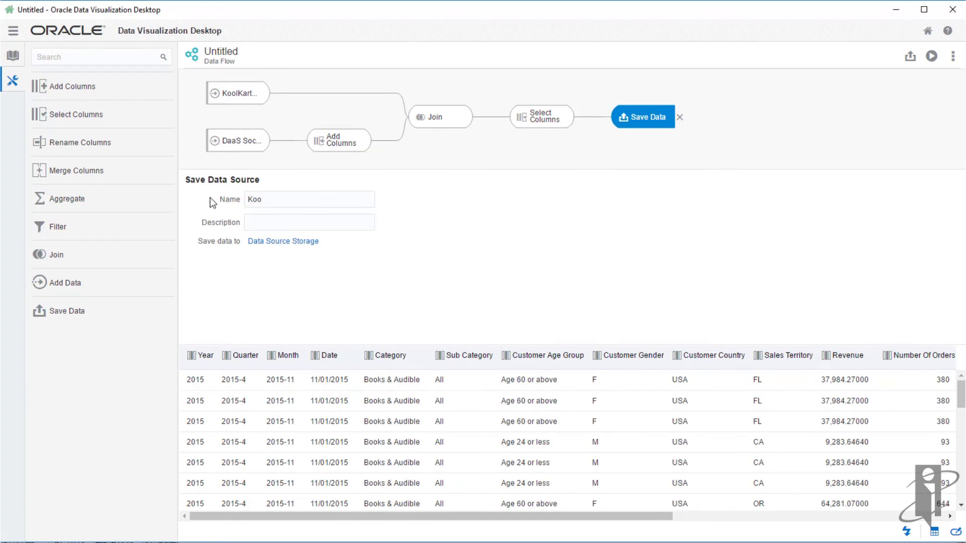
type("lKart Dataset")
left_click(251, 224)
type("Sales and Social Media metrics")
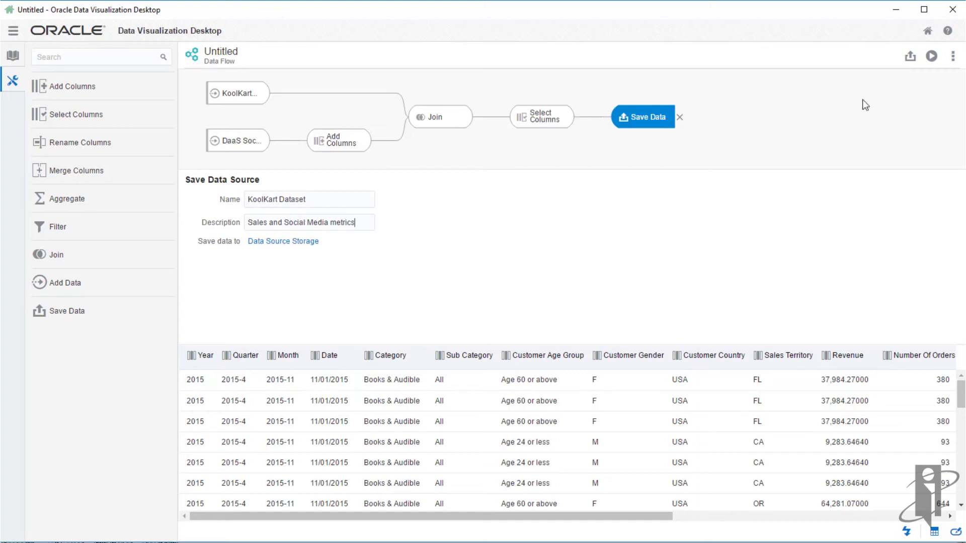
- Save the data flow as "KoolKart DataFlow" with a short description mentioning sales and social media
left_click(909, 61)
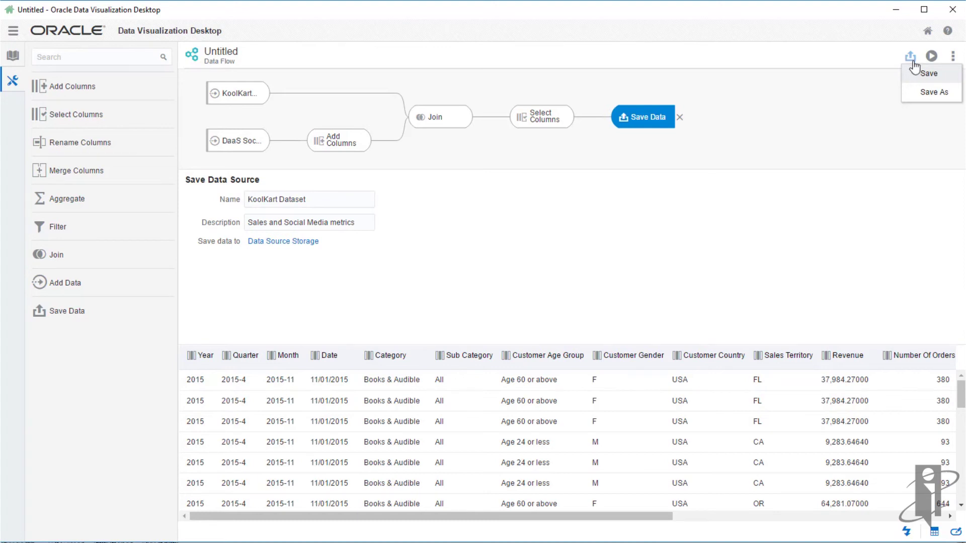
left_click(928, 78)
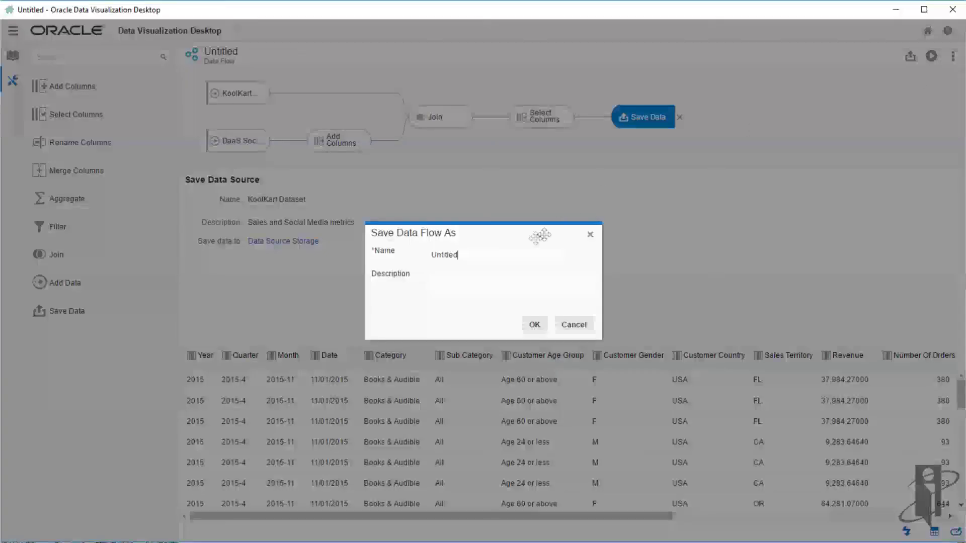
left_click_drag(455, 254, 336, 230)
type("KoolKart DataFlow")
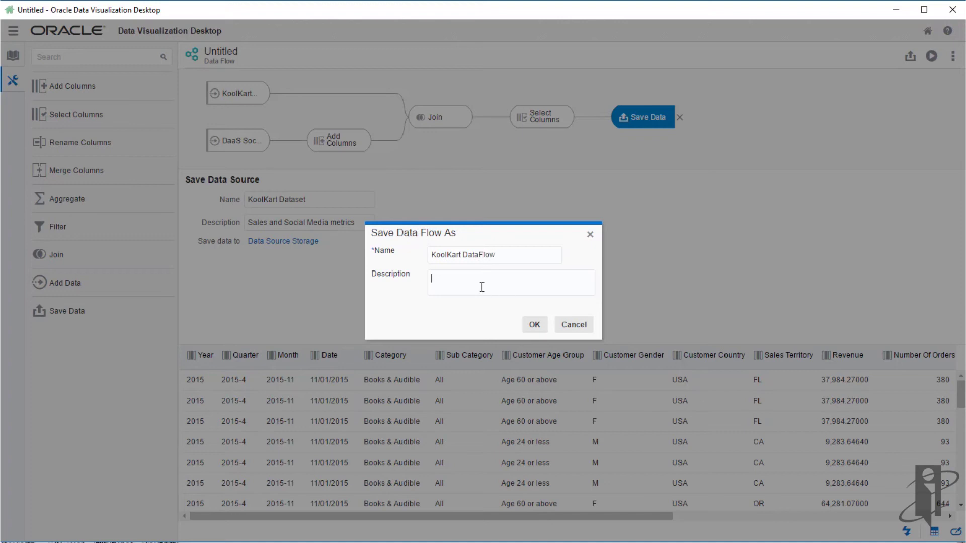
type("Sales and so")
key("BackSpace")
key("BackSpace")
type("SocilaMedia")
key("Left")
key("Left")
key("Left")
key("Left")
key("Left")
left_click(534, 325)
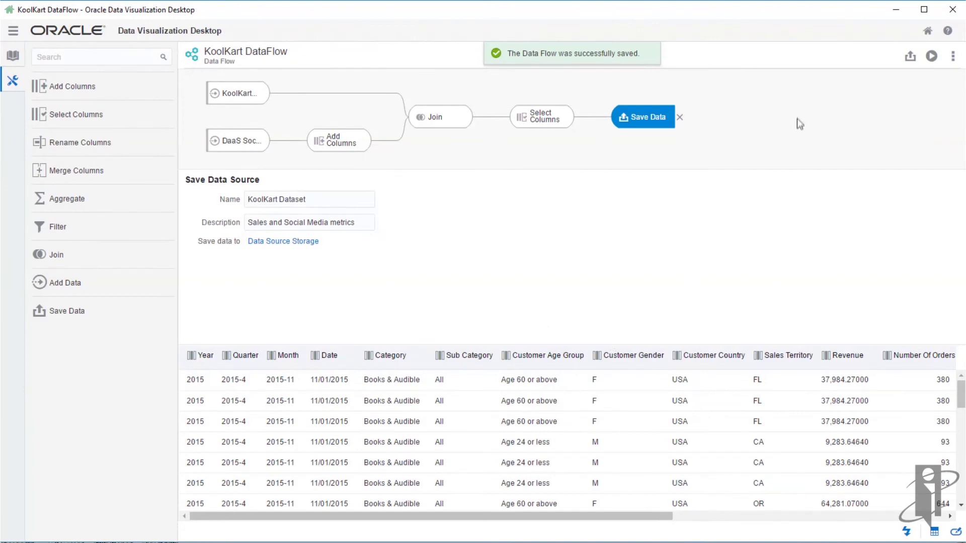
- Run the data flow, and open the properties of KoolKart Dataset among the data source files
left_click(932, 58)
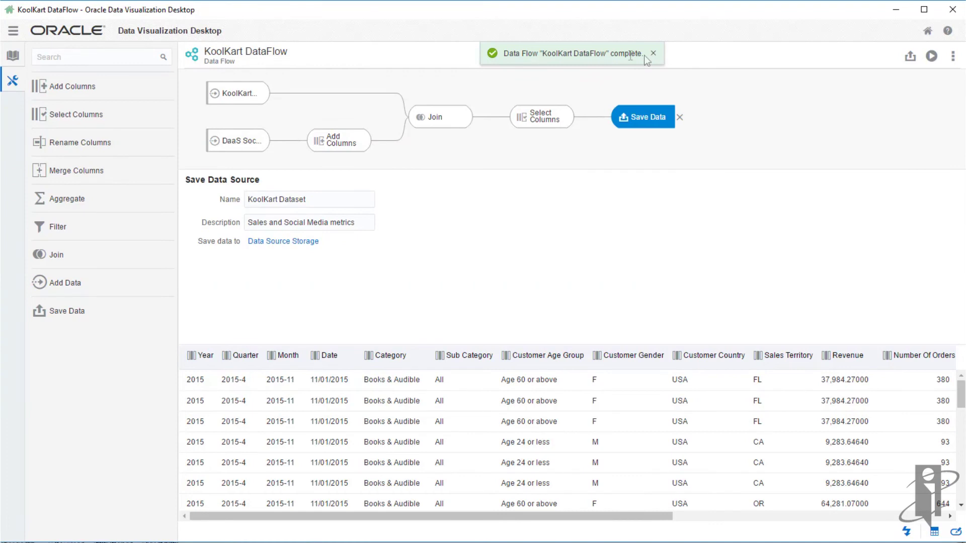
left_click(928, 33)
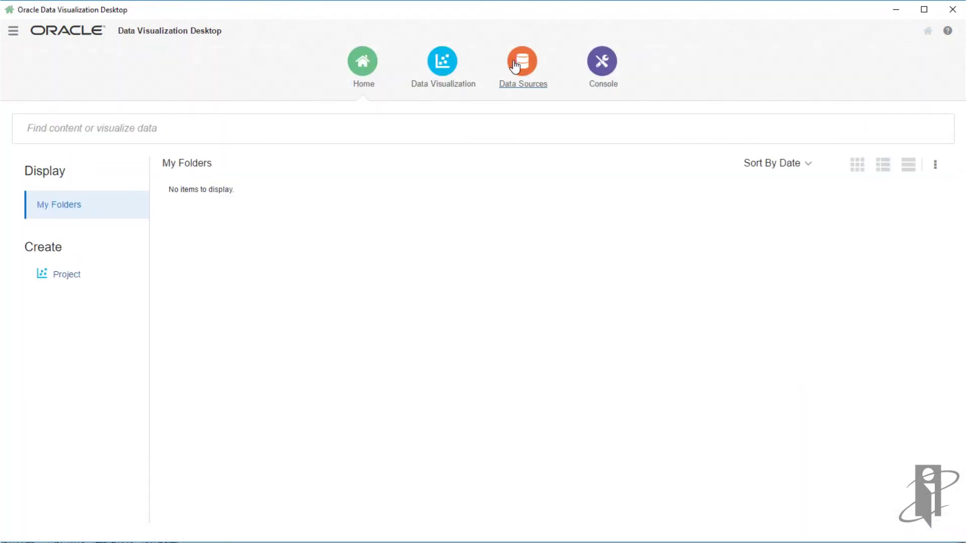
left_click(521, 66)
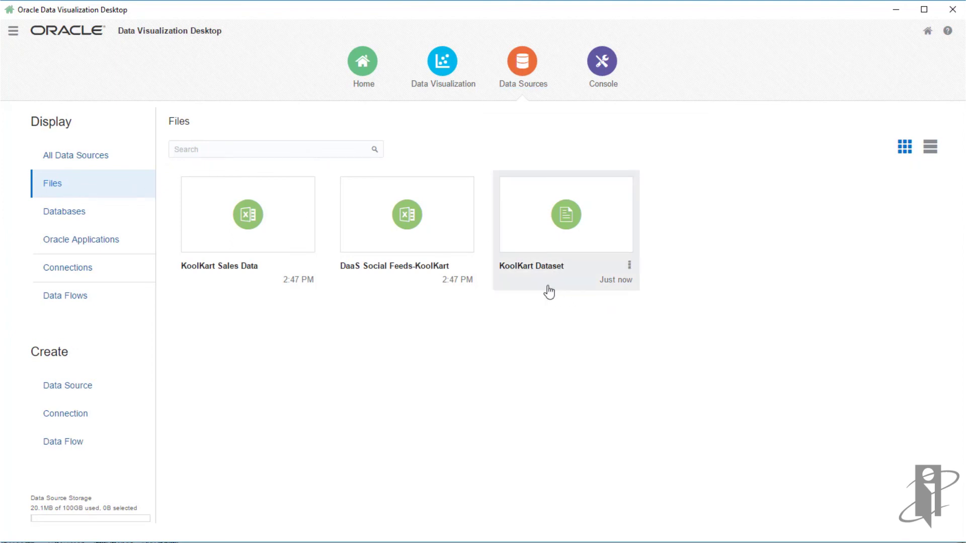
left_click(629, 266)
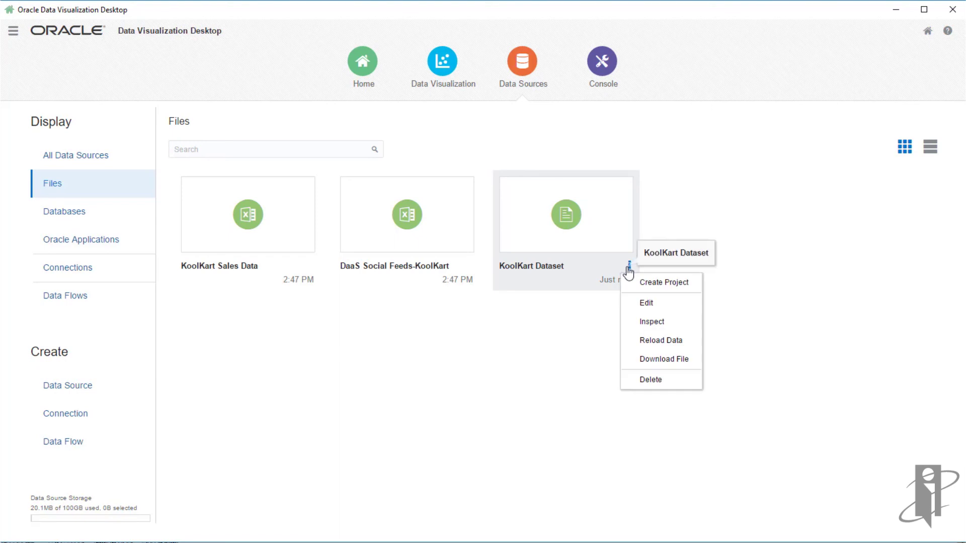
left_click(668, 322)
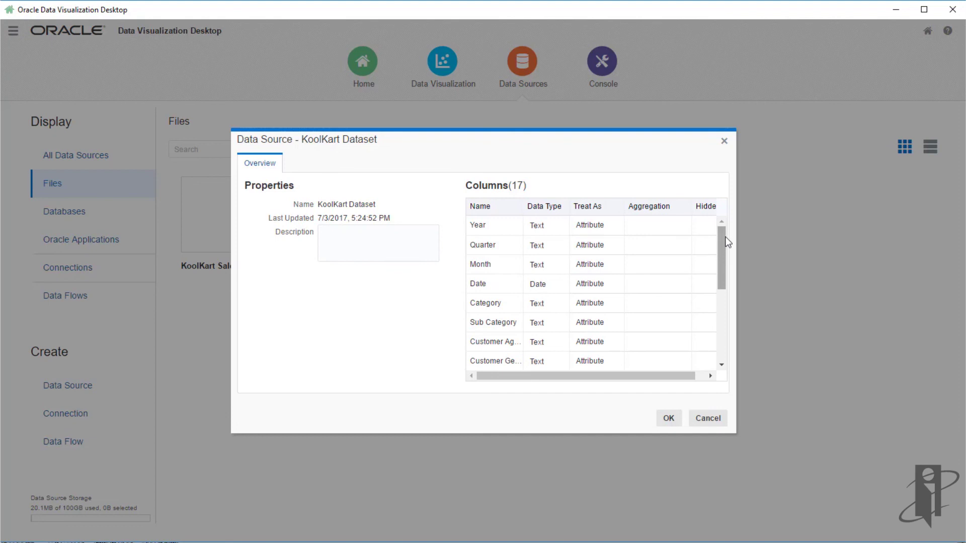
- Treat the Revenue, Number Of Orders and Total Number of Snippets columns as measures
left_click_drag(721, 241, 705, 304)
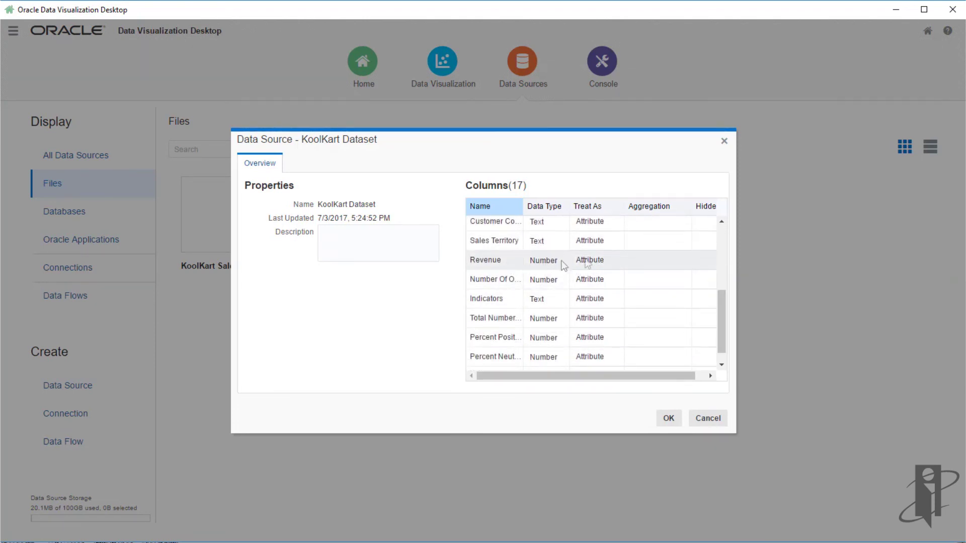
left_click(610, 260)
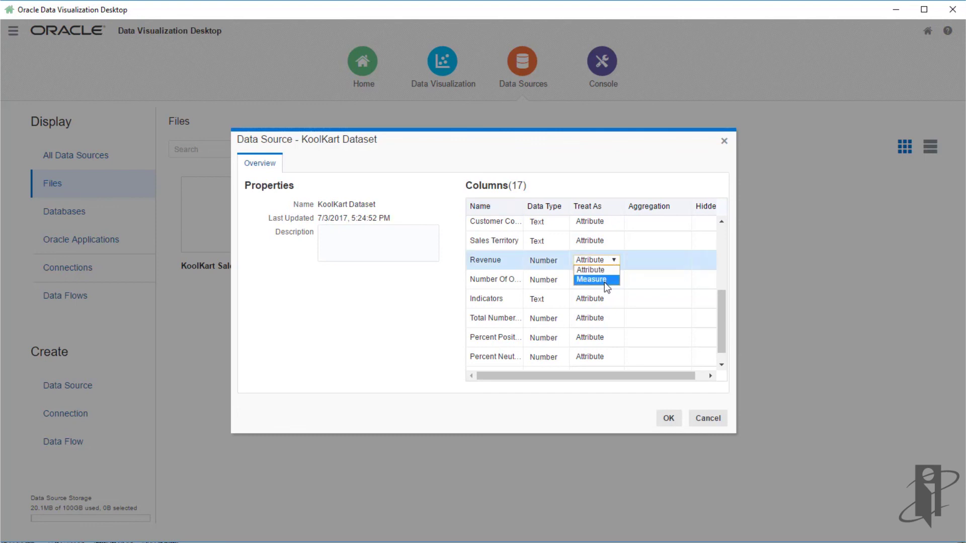
left_click(604, 280)
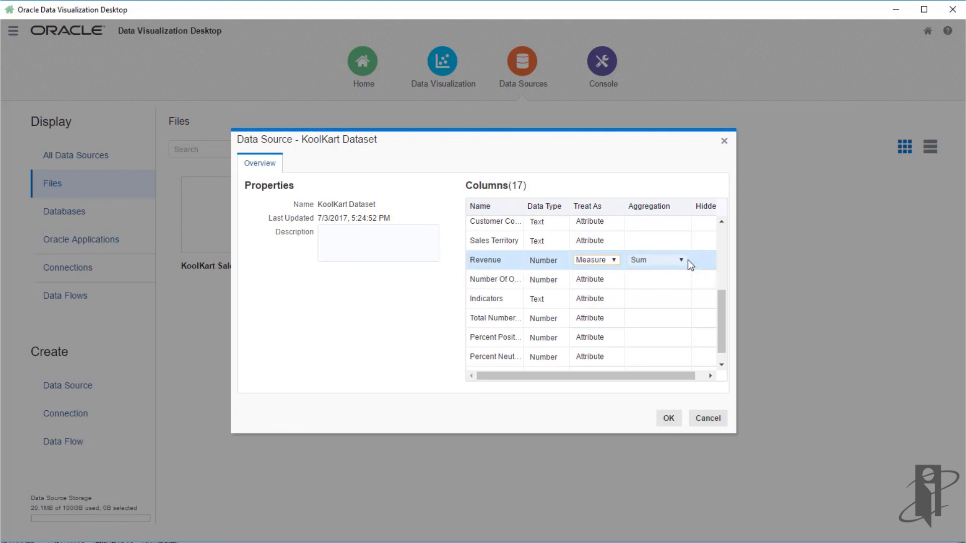
left_click(612, 281)
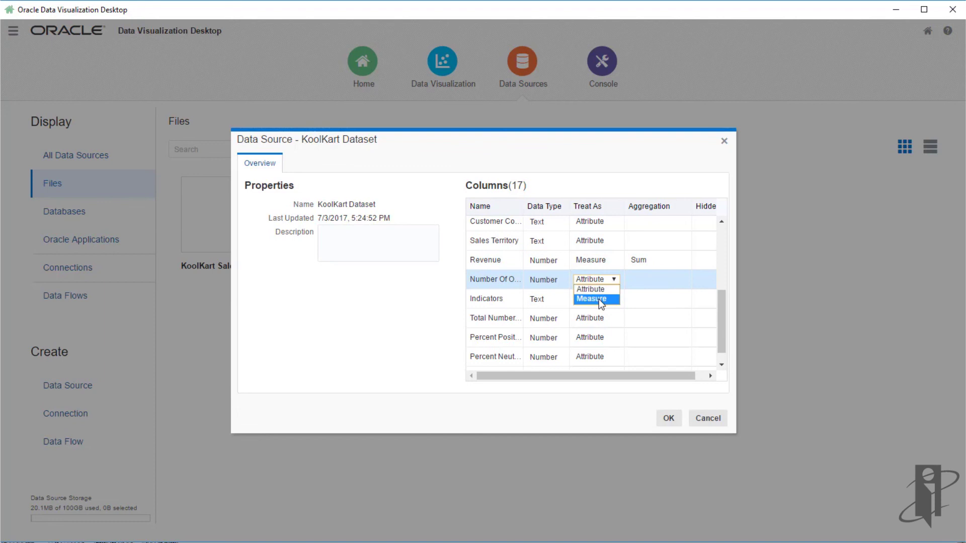
left_click(604, 300)
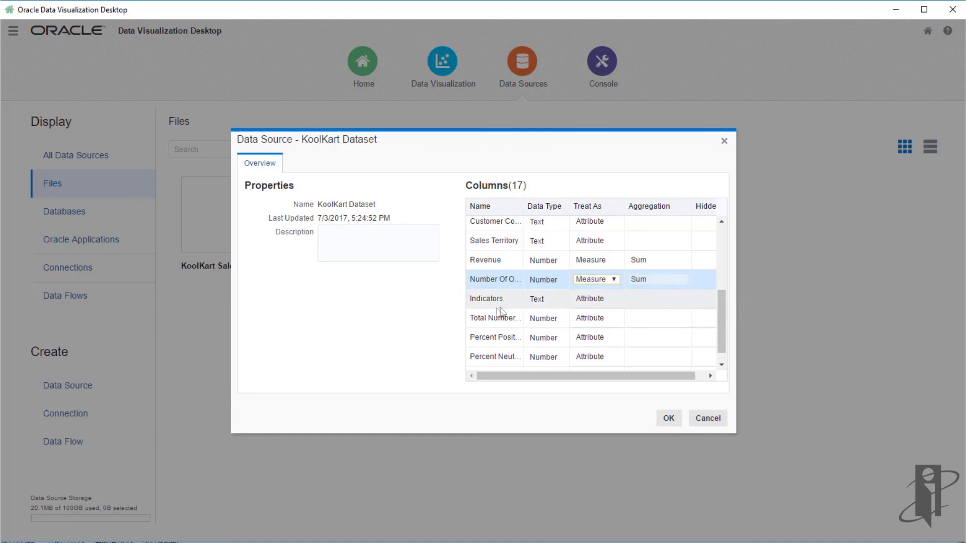
mouse_move(583, 317)
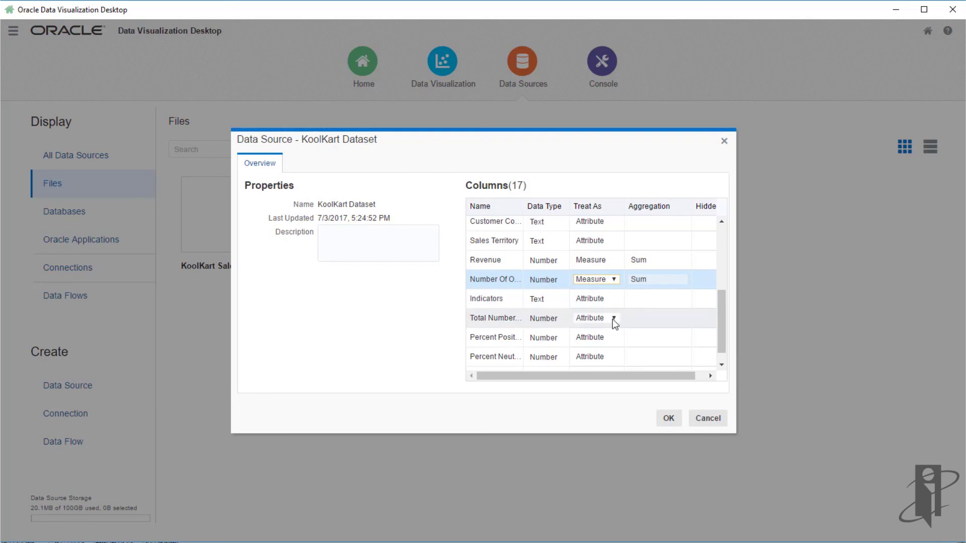
left_click(613, 318)
left_click(606, 338)
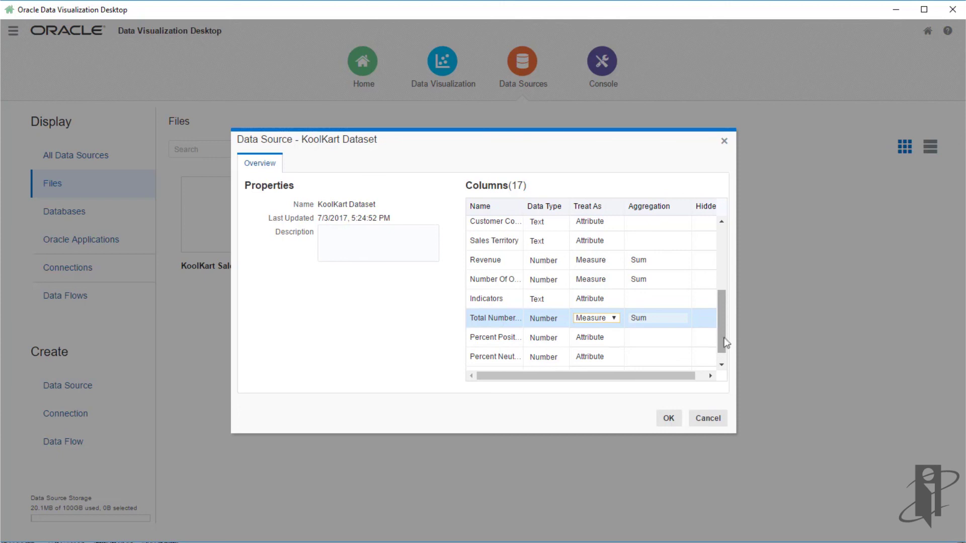
- Treat Percent Positive Tone and Percent Neutral Tone as measures with Average aggregation
left_click_drag(724, 344, 722, 356)
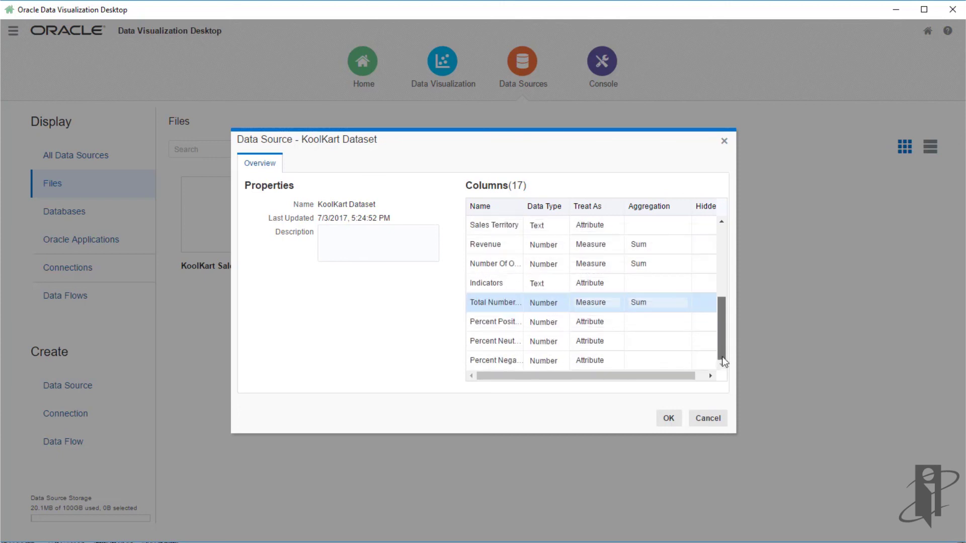
left_click(615, 325)
left_click(609, 338)
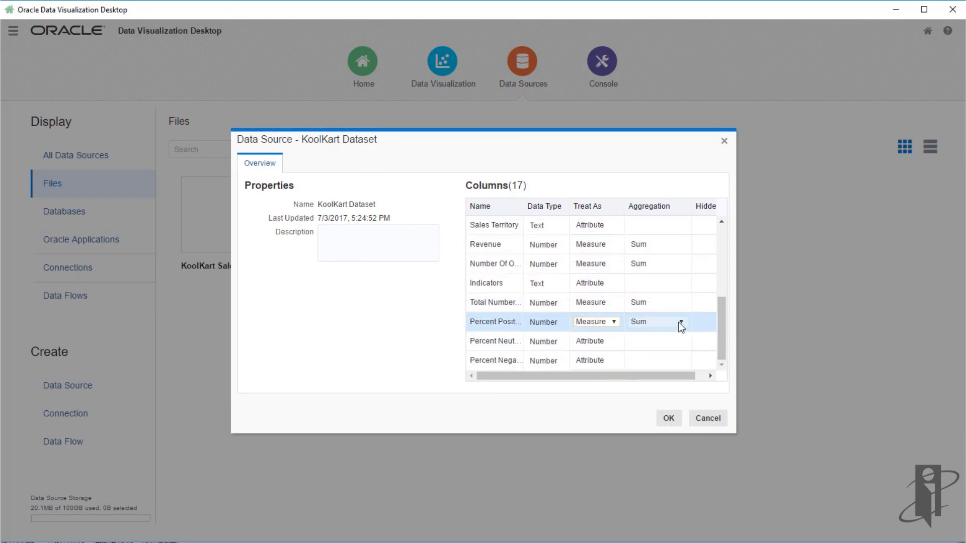
left_click(681, 323)
left_click(669, 337)
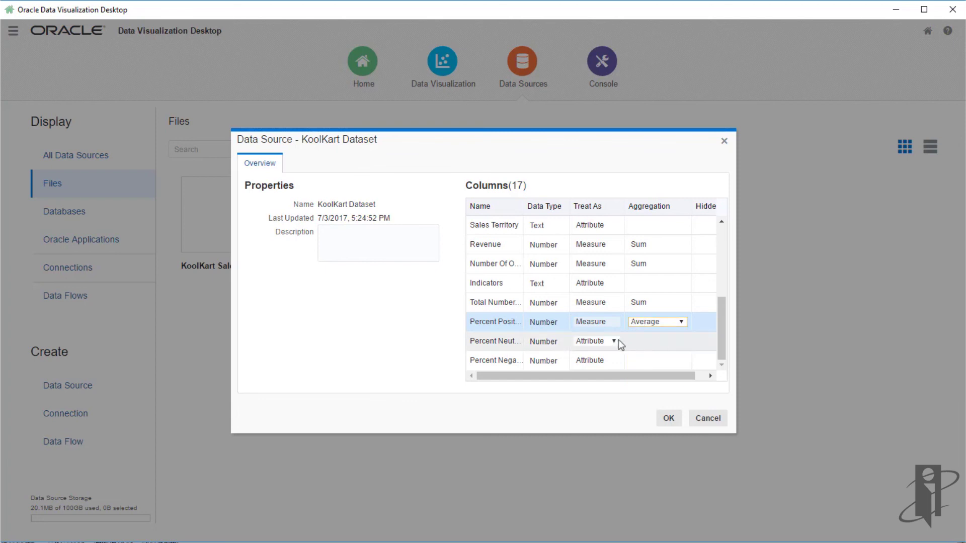
left_click(615, 341)
left_click(611, 357)
left_click(682, 342)
left_click(669, 361)
- Treat Percent Negative Tone as a measure with Average aggregation, and apply the update to KoolKart Dataset
left_click(607, 361)
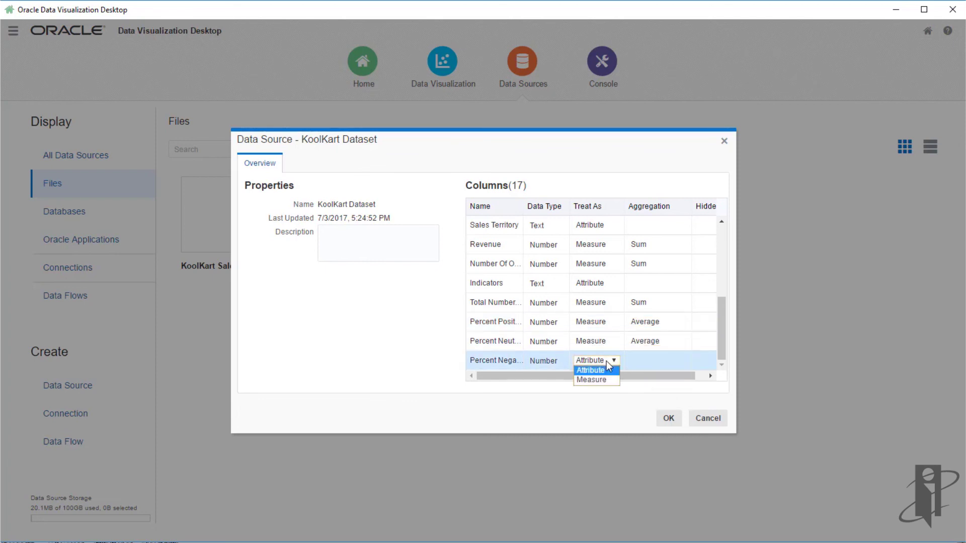
left_click(611, 380)
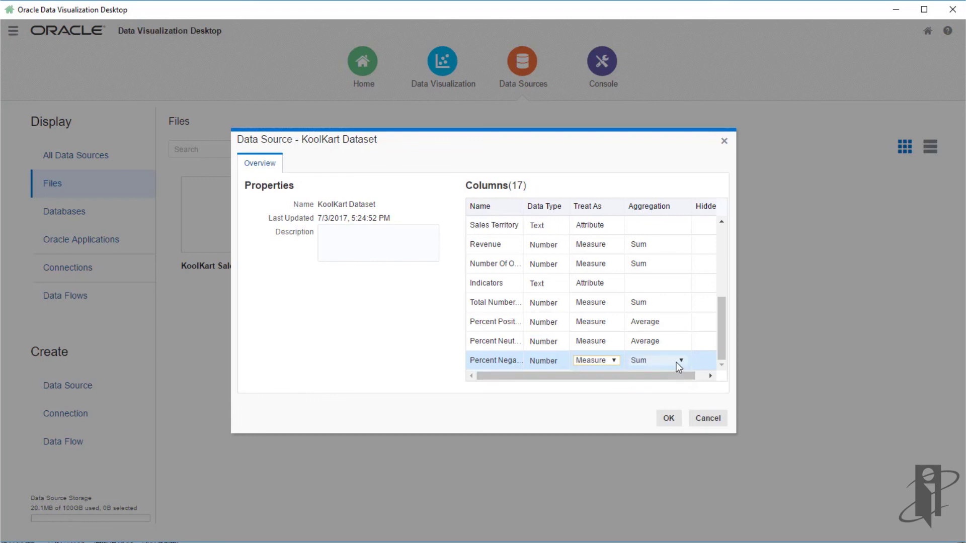
left_click(679, 361)
left_click(671, 380)
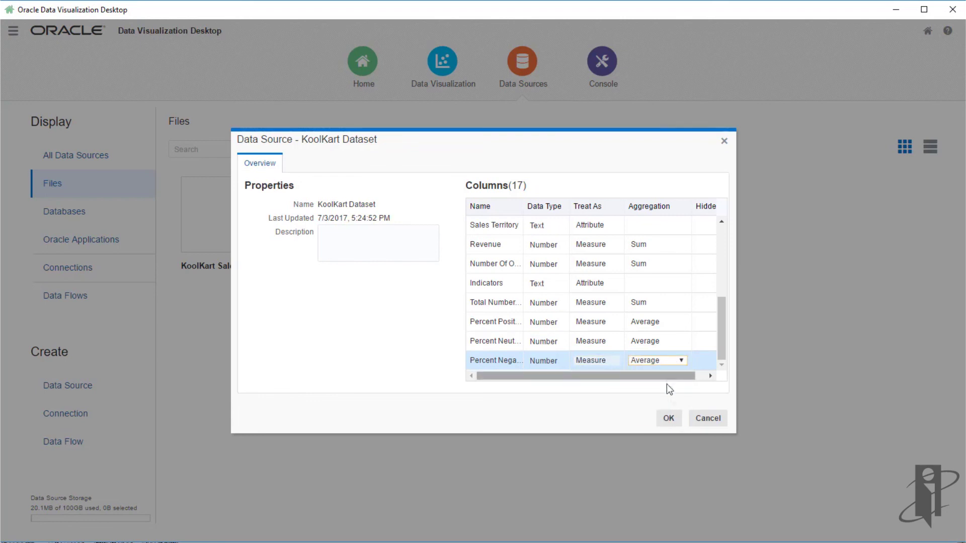
left_click(668, 420)
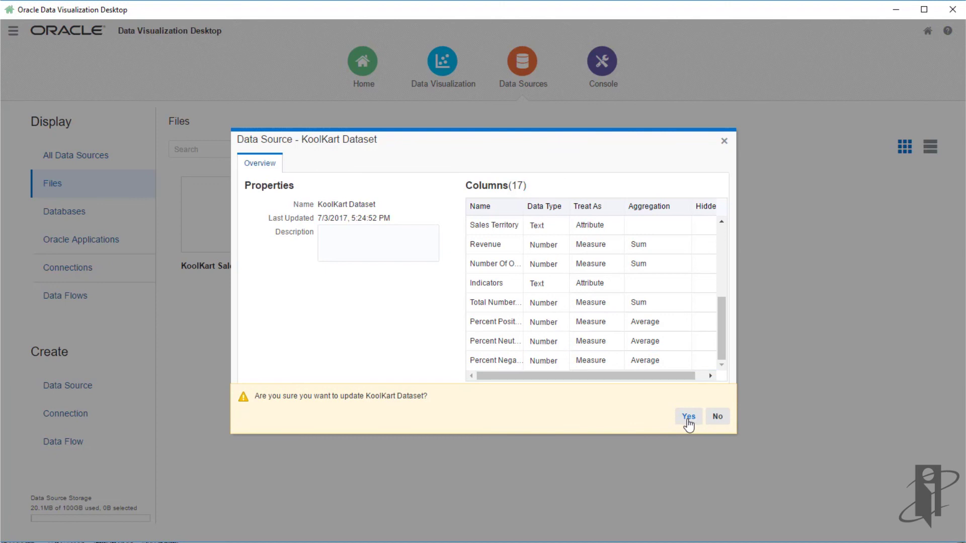
left_click(688, 417)
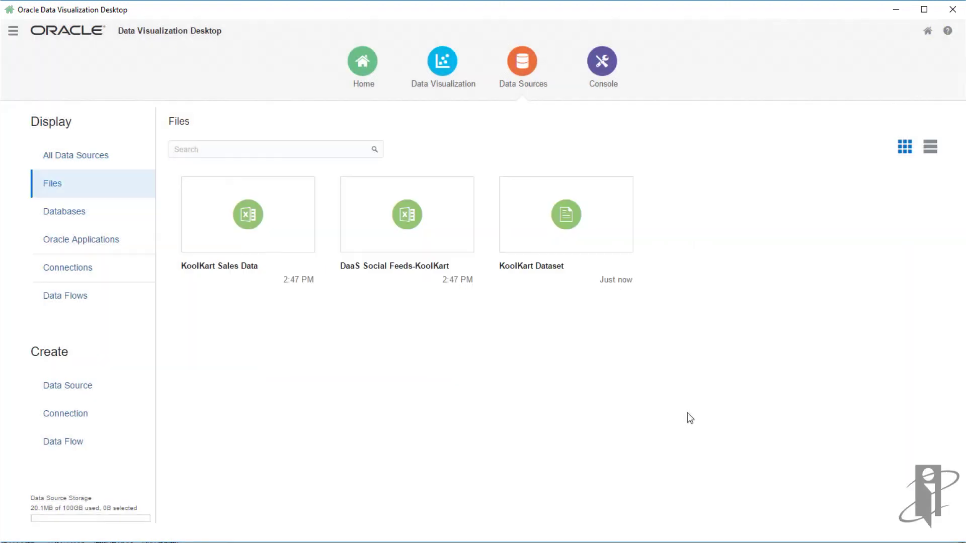